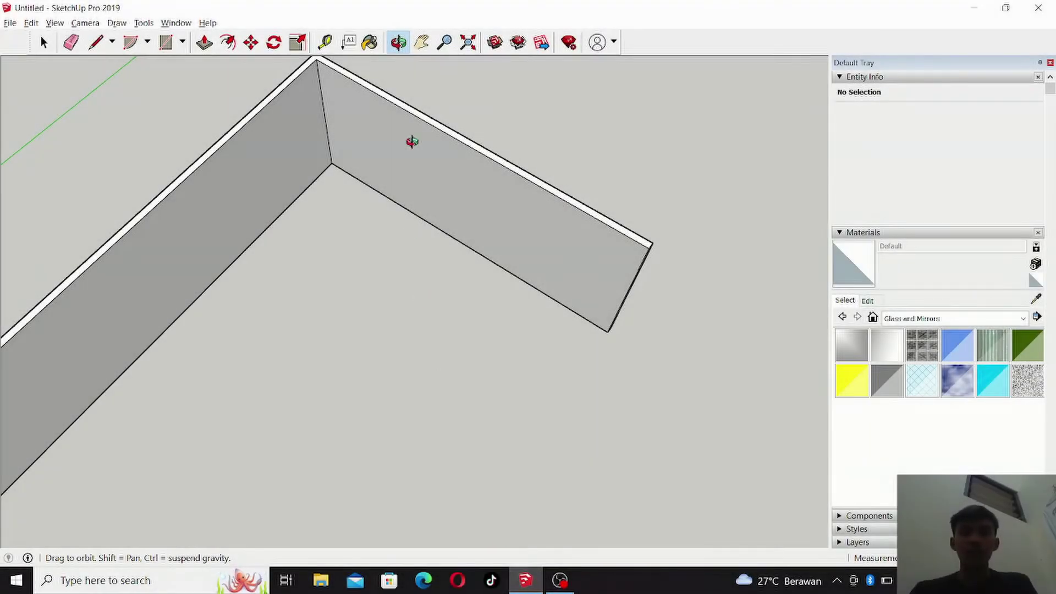
Orbit, tilt down and zoom in close on the inner corner where both walls meet the floor.
{"action": "mouse_move", "coordinate": [358, 163]}
{"action": "left_mouse_down"}
{"action": "mouse_move", "coordinate": [308, 165]}
{"action": "mouse_move", "coordinate": [400, 211]}
{"action": "mouse_move", "coordinate": [396, 321]}
{"action": "left_mouse_up"}
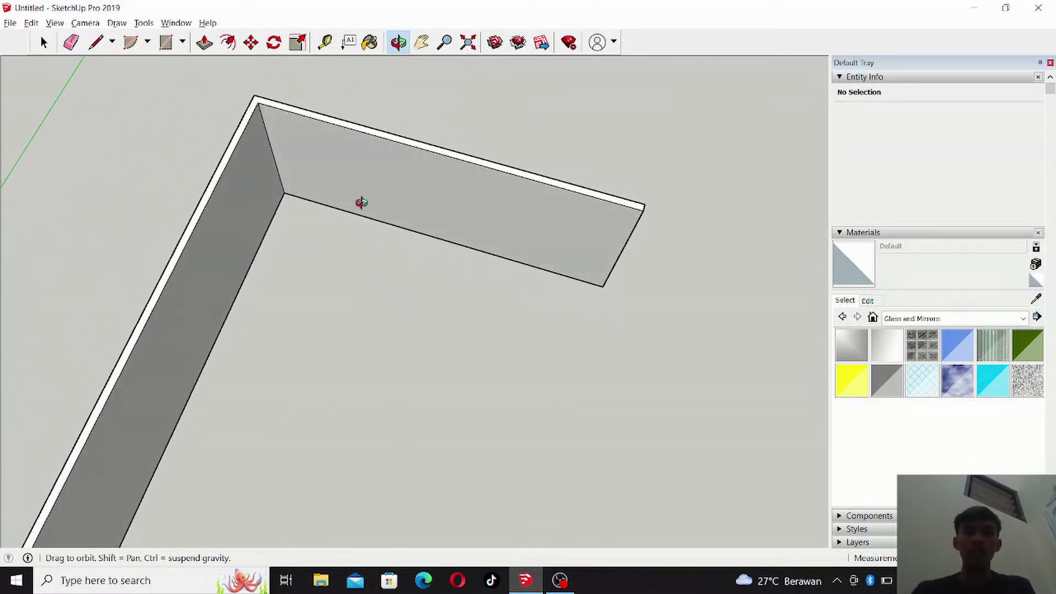
{"action": "scroll", "coordinate": [360, 186], "scroll_direction": "up", "scroll_amount": 3}
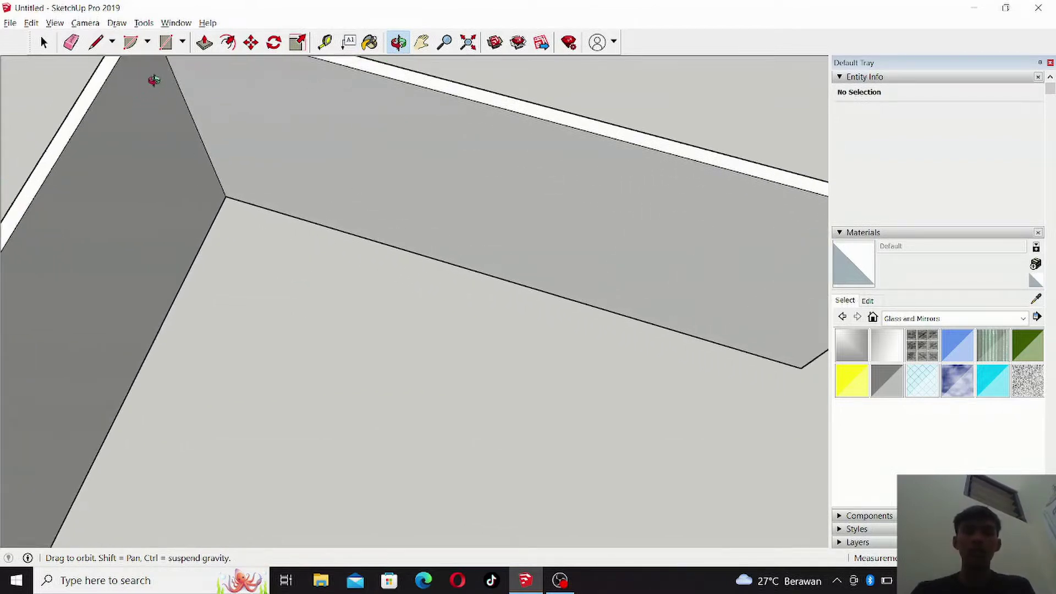
{"action": "mouse_move", "coordinate": [260, 175]}
{"action": "left_mouse_down"}
{"action": "mouse_move", "coordinate": [236, 132]}
{"action": "mouse_move", "coordinate": [259, 66]}
{"action": "left_mouse_up"}
{"action": "scroll", "coordinate": [162, 162], "scroll_direction": "down", "scroll_amount": 2}
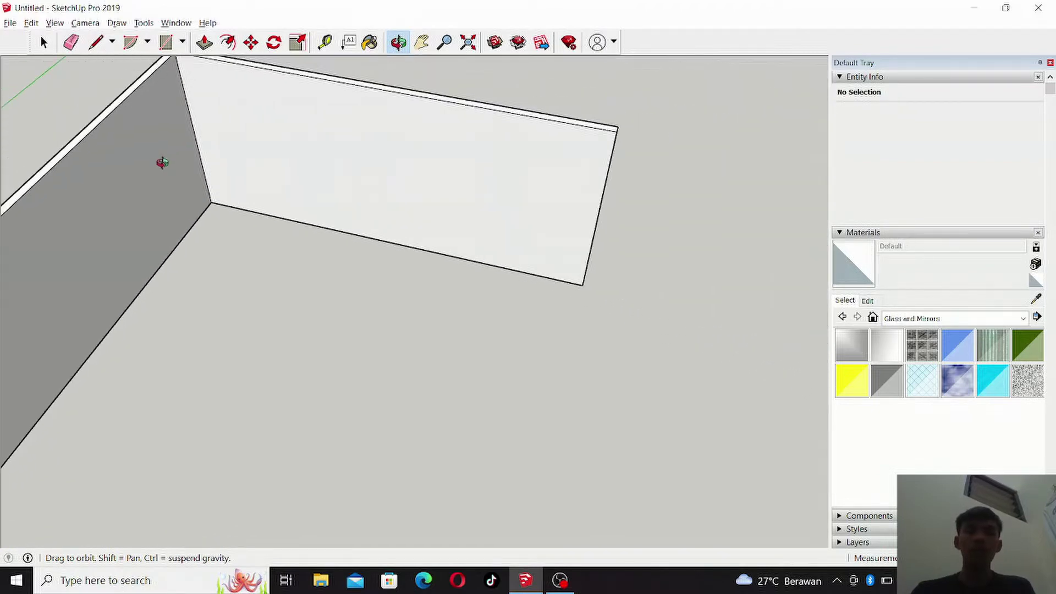
{"action": "scroll", "coordinate": [209, 84], "scroll_direction": "up", "scroll_amount": 2}
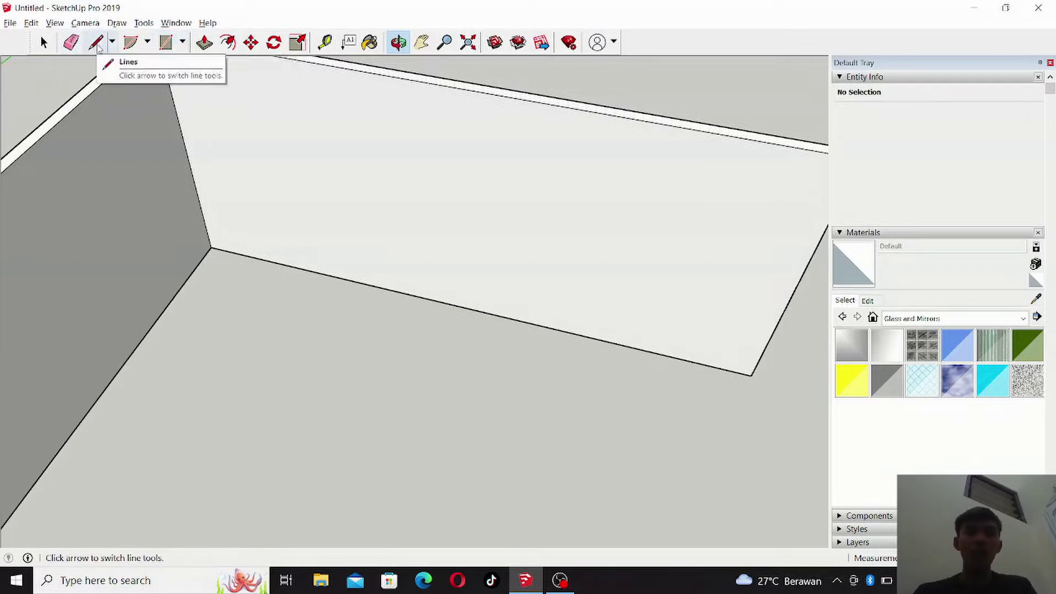
Place a Tape Measure guide 1.20 m out from the left wall's floor edge.
{"action": "left_click", "coordinate": [325, 44]}
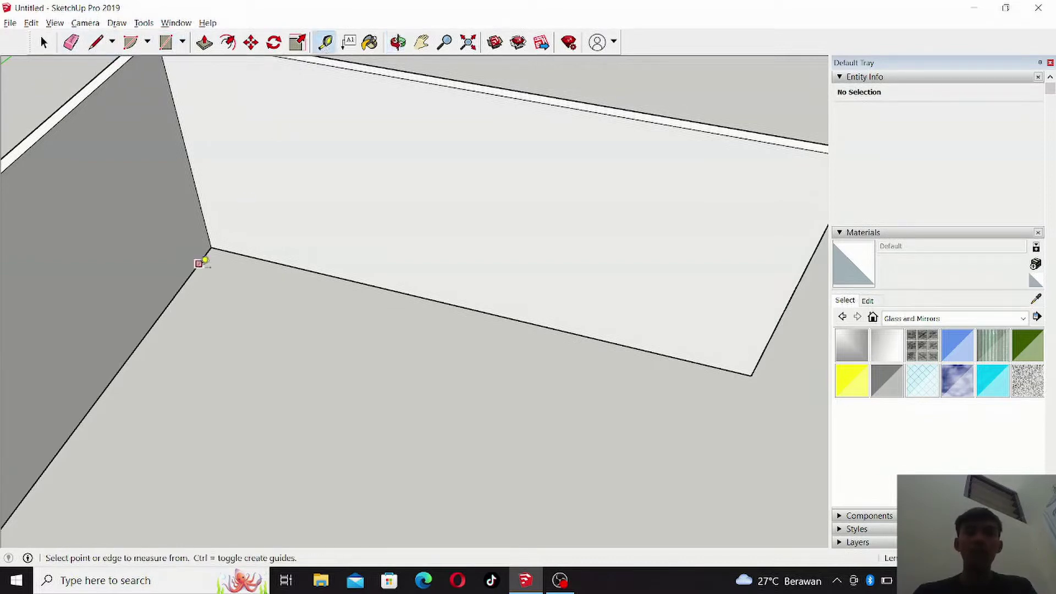
{"action": "left_click", "coordinate": [172, 300]}
{"action": "left_click", "coordinate": [234, 320]}
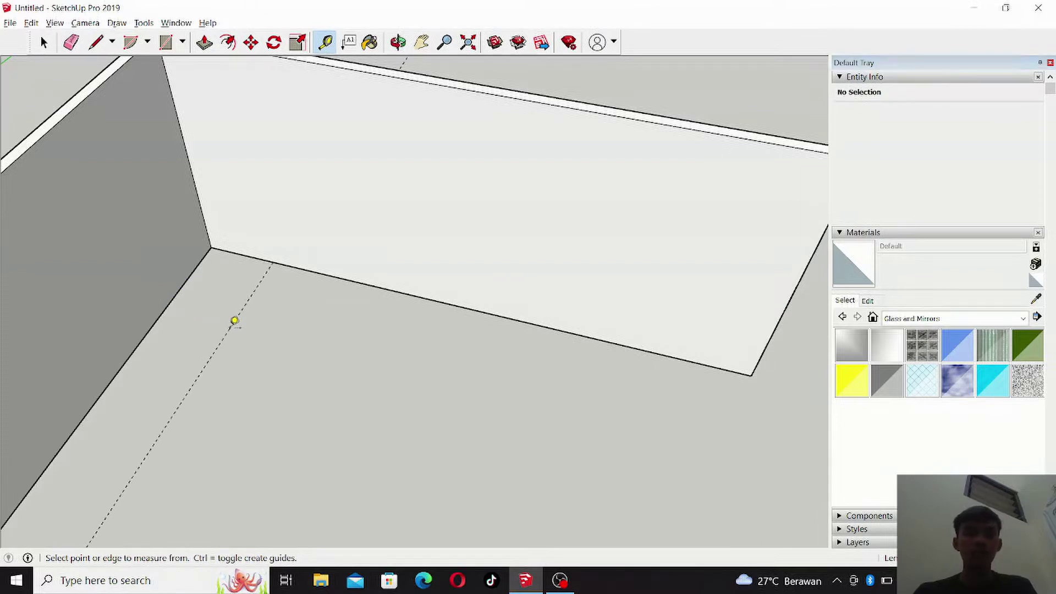
{"action": "key", "text": "ctrl+z"}
{"action": "left_click", "coordinate": [174, 299]}
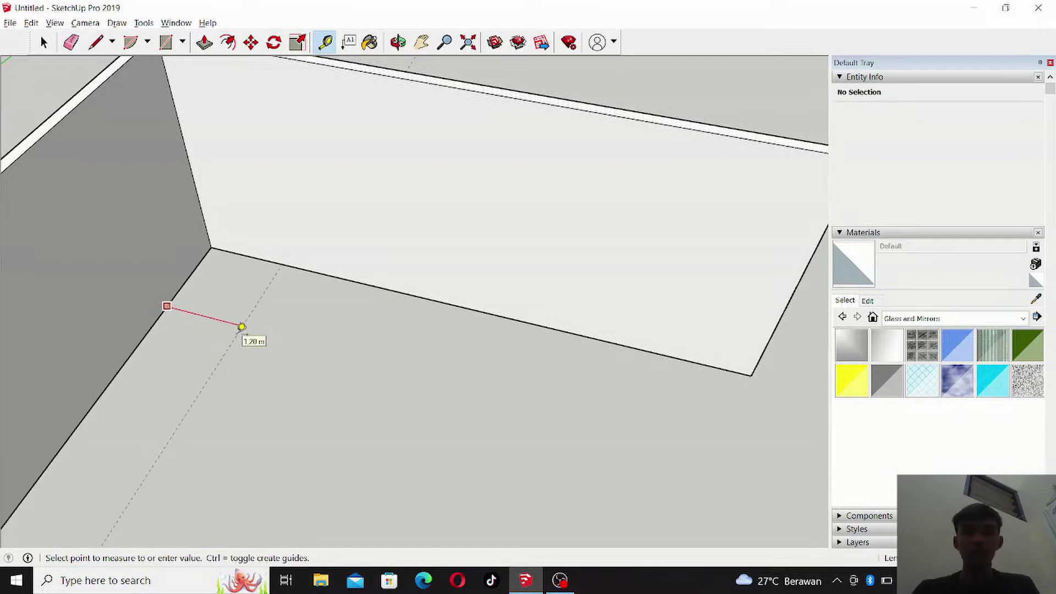
{"action": "left_click", "coordinate": [241, 327]}
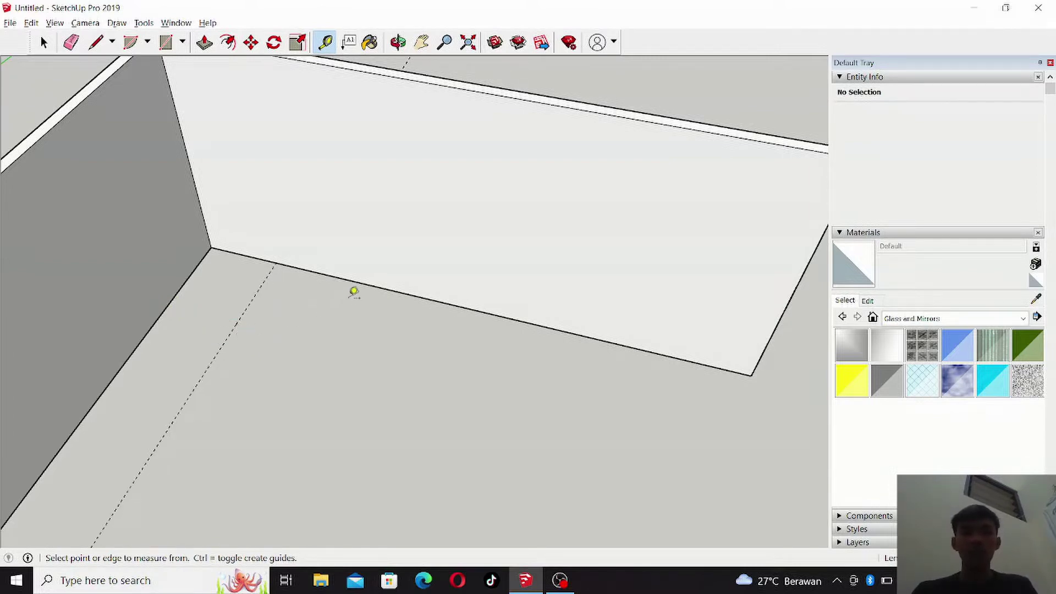
Place a second guide about 1.19 m out from the back wall's floor edge.
{"action": "left_click", "coordinate": [366, 282]}
{"action": "left_click", "coordinate": [360, 338]}
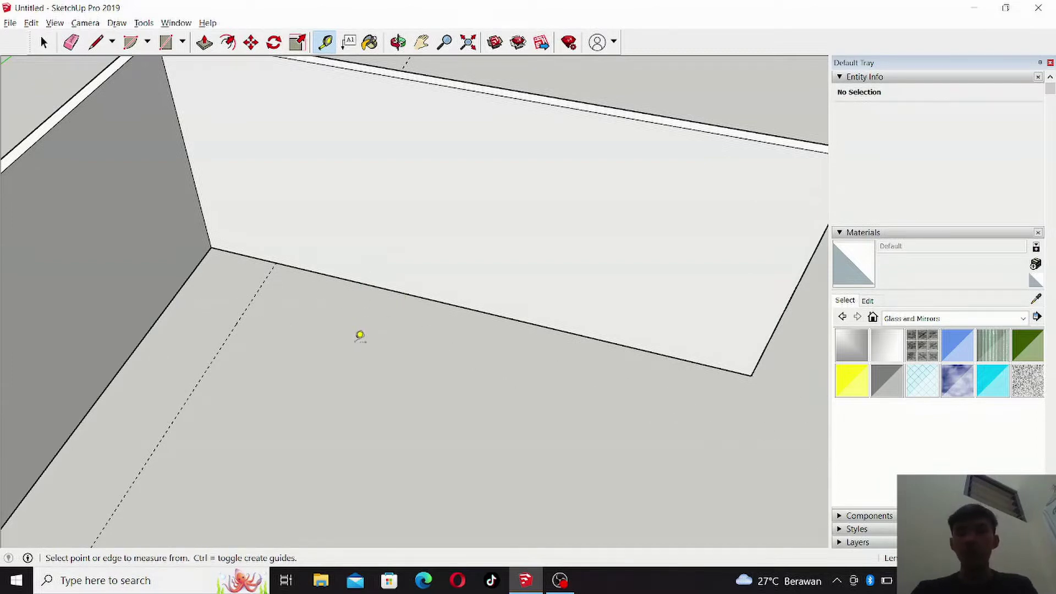
{"action": "left_click", "coordinate": [393, 288]}
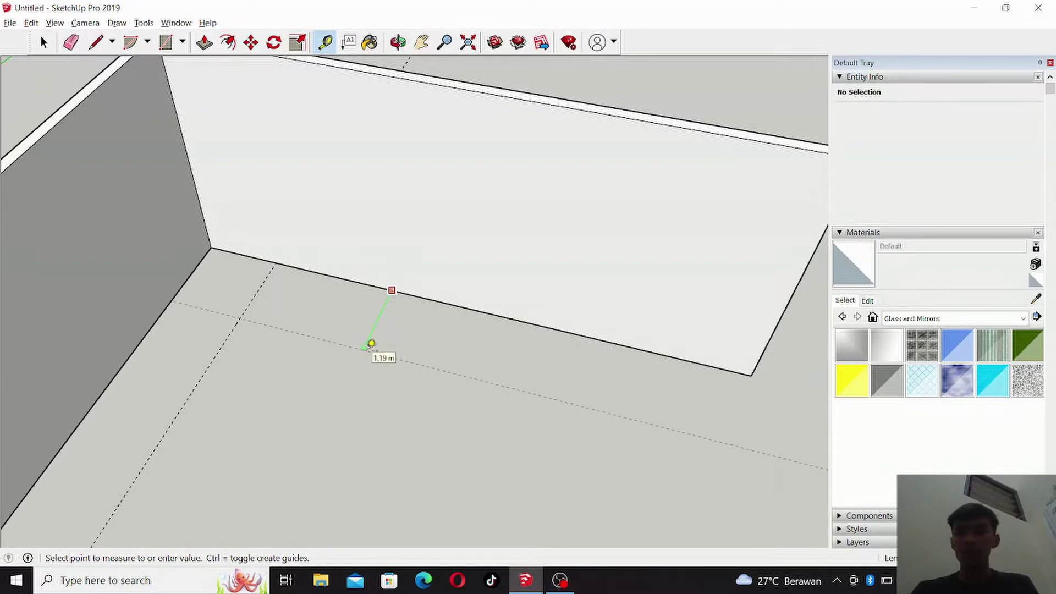
{"action": "left_click", "coordinate": [371, 344]}
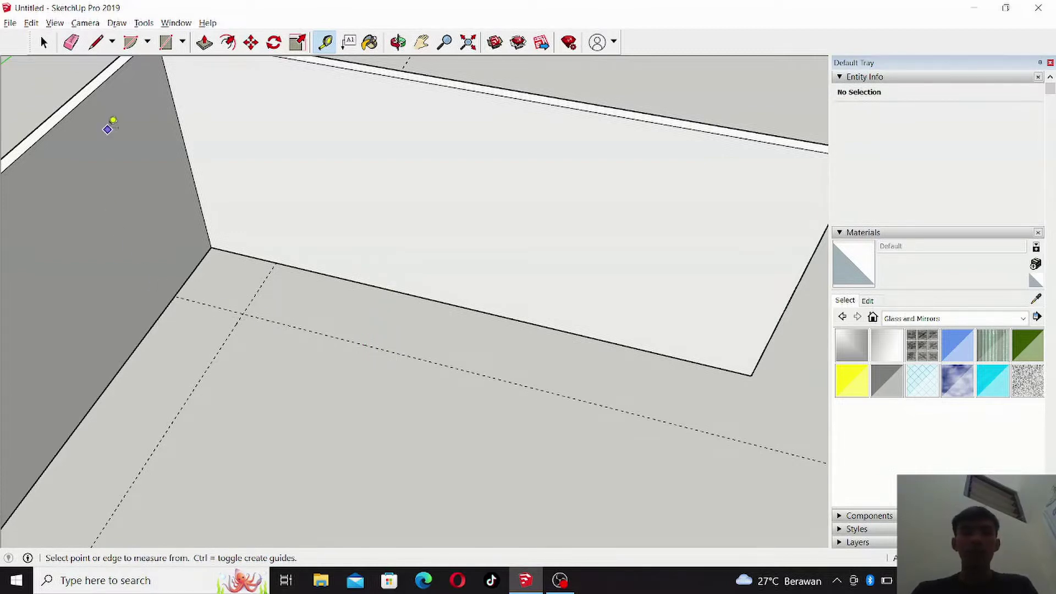
{"action": "left_click", "coordinate": [102, 40]}
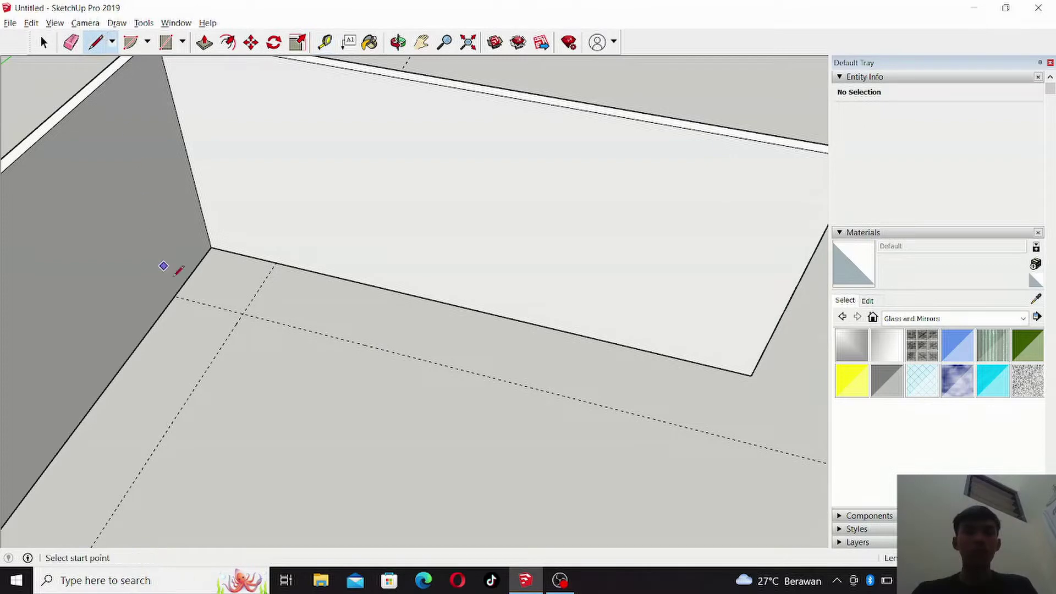
Draw a solid edge from the back wall's base down along the left-wall guide.
{"action": "left_click", "coordinate": [276, 262]}
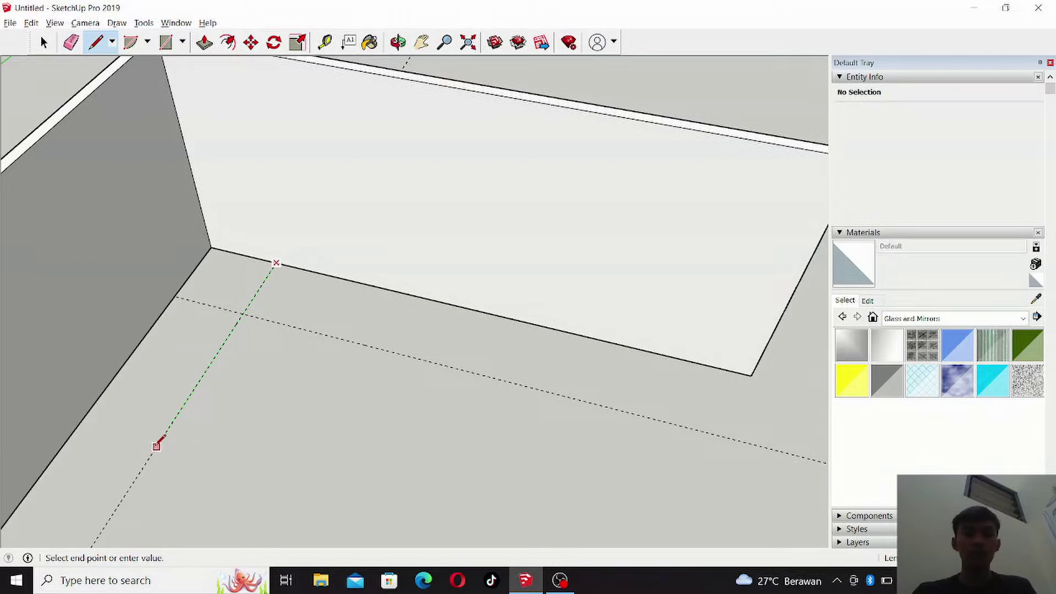
{"action": "left_click", "coordinate": [93, 544]}
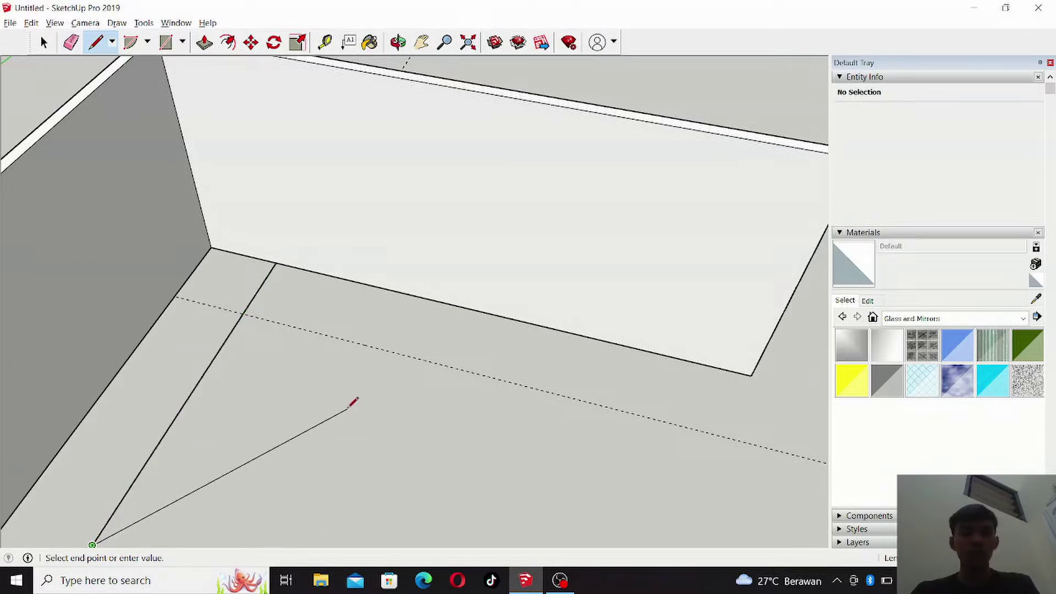
{"action": "key", "text": "Escape"}
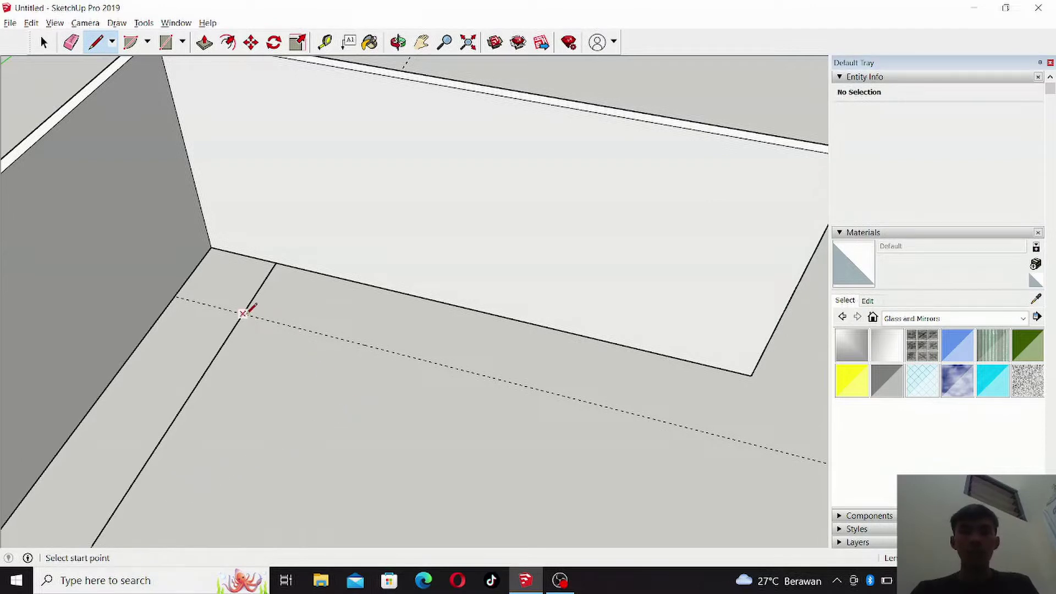
Draw a trial strip with a 10-long edge from the guides' crossing, then undo it.
{"action": "left_click", "coordinate": [243, 314]}
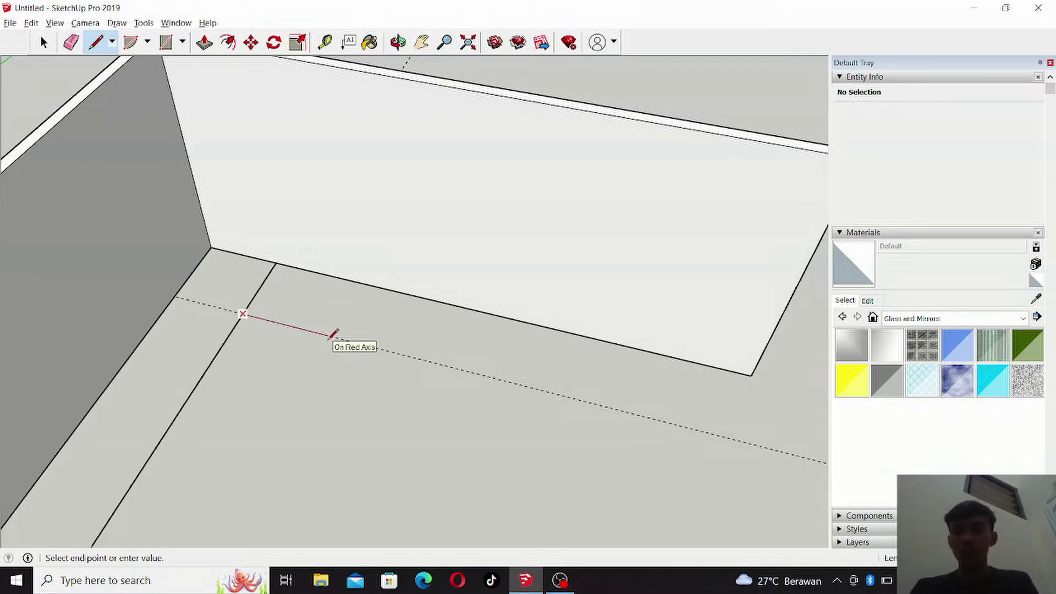
{"action": "type", "text": "10"}
{"action": "key", "text": "Return"}
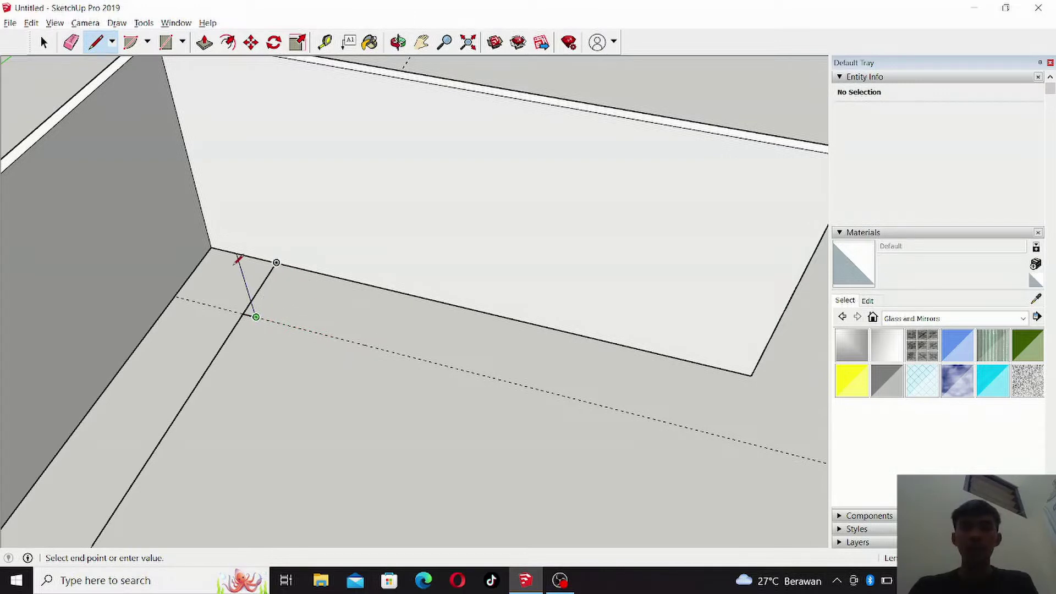
{"action": "scroll", "coordinate": [239, 259], "scroll_direction": "up", "scroll_amount": 2}
{"action": "scroll", "coordinate": [238, 259], "scroll_direction": "up", "scroll_amount": 3}
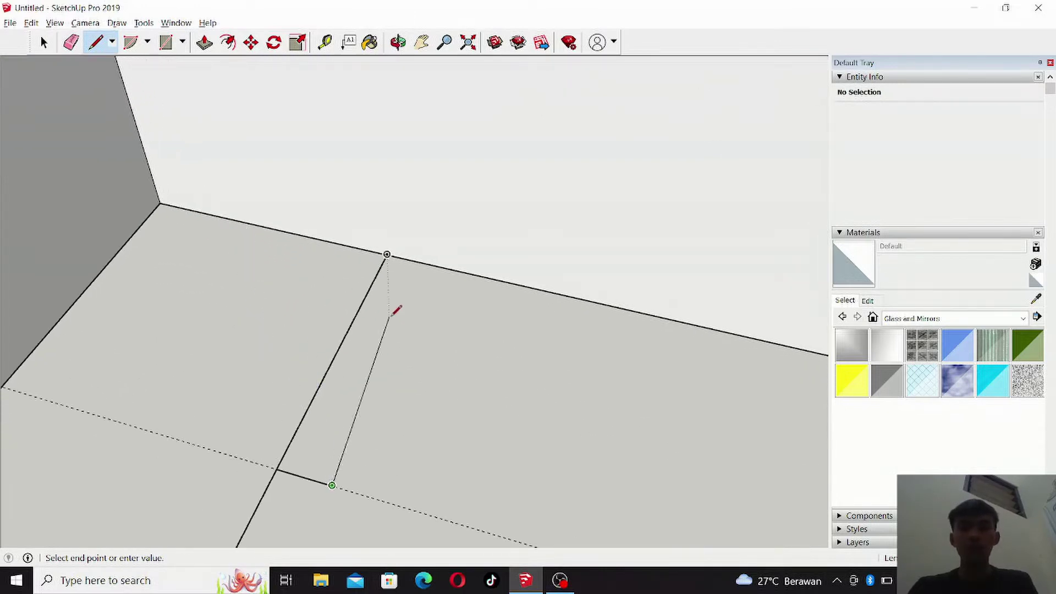
{"action": "left_click", "coordinate": [432, 264]}
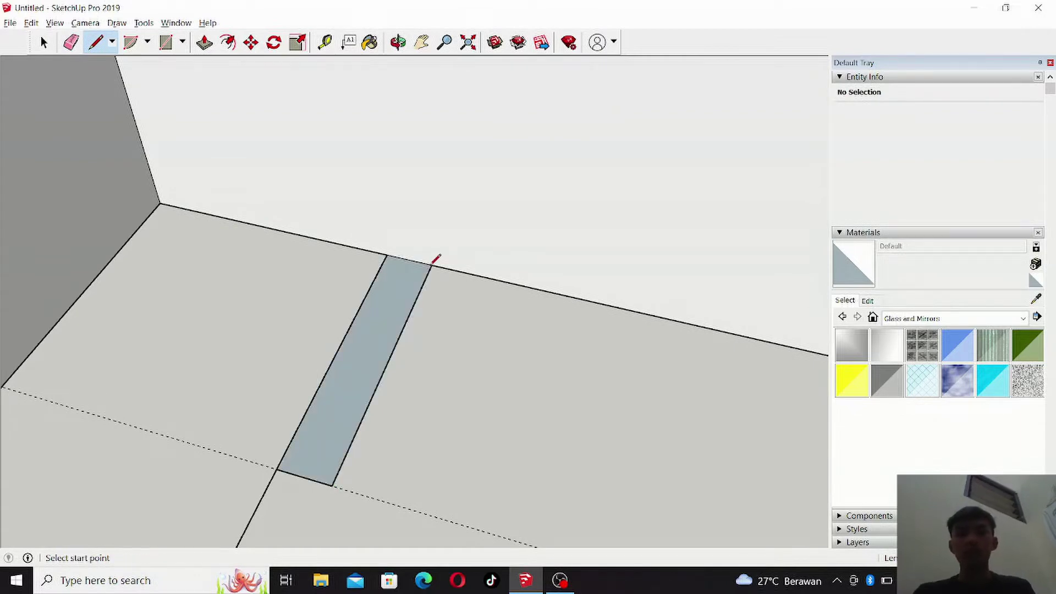
{"action": "key", "text": "ctrl+z"}
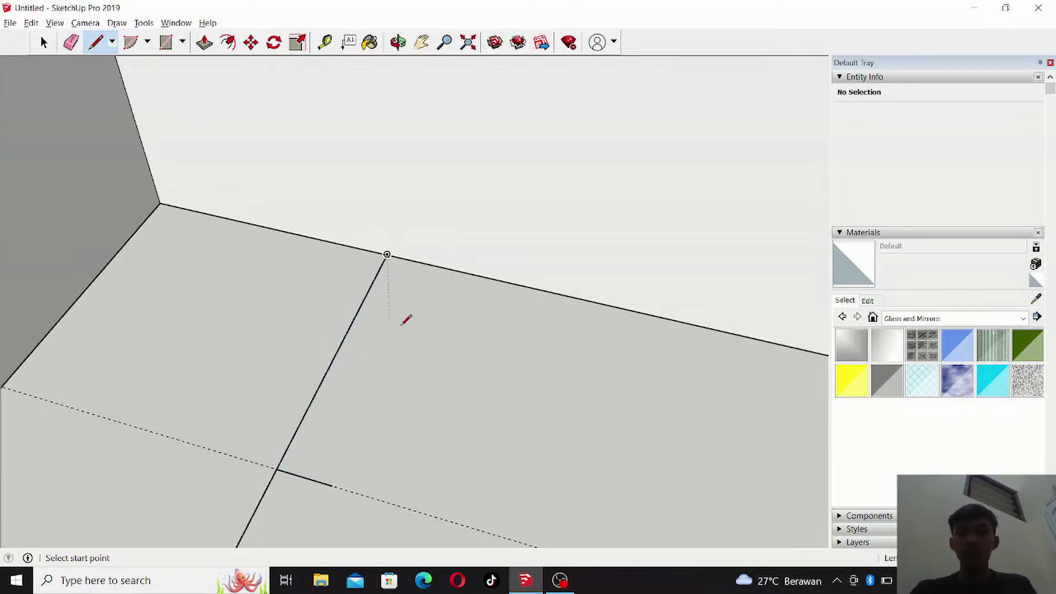
{"action": "key", "text": "ctrl+z"}
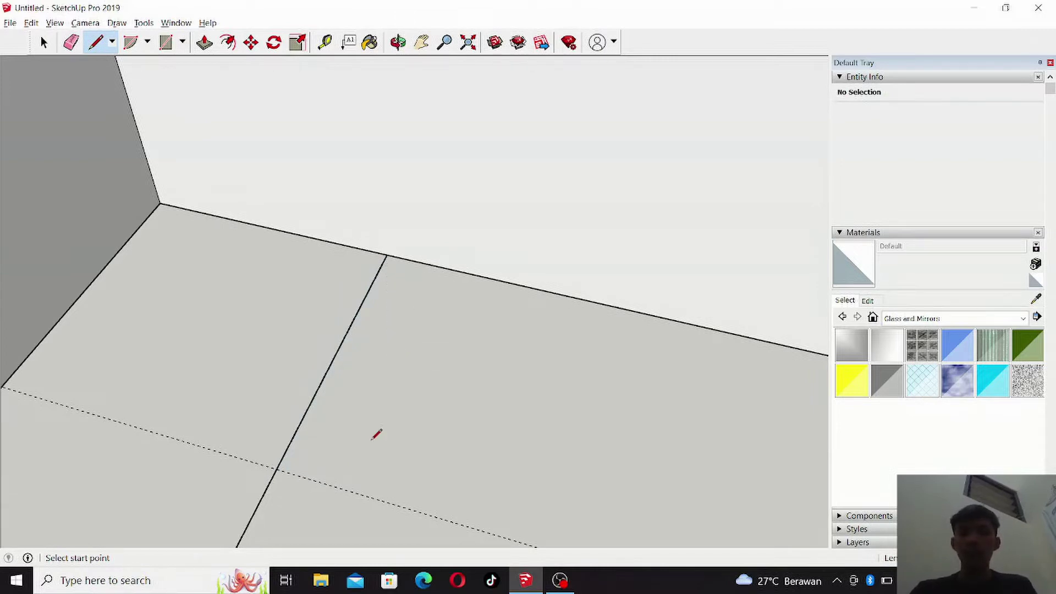
Draw a narrow strip face from the guide intersection along the guide up to the back wall.
{"action": "left_click", "coordinate": [276, 468]}
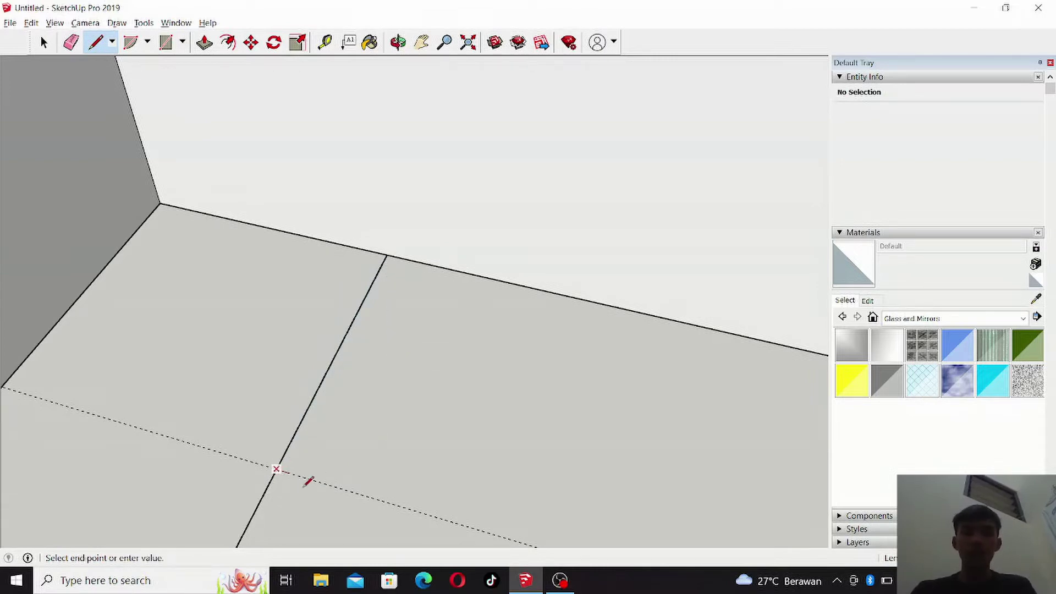
{"action": "left_click", "coordinate": [418, 511]}
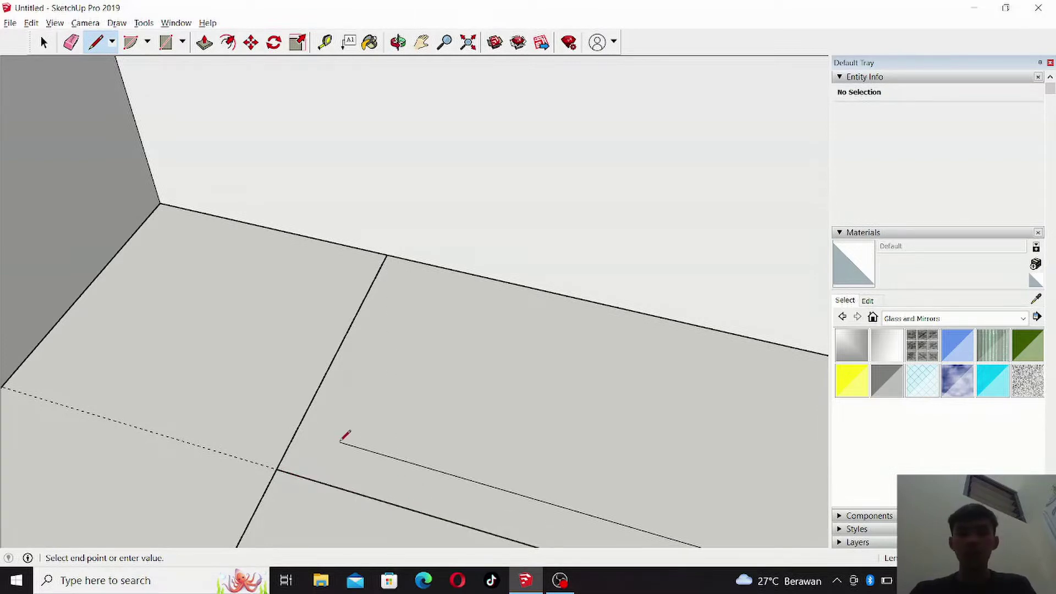
{"action": "scroll", "coordinate": [341, 440], "scroll_direction": "down", "scroll_amount": 3}
{"action": "key", "text": "ctrl+z"}
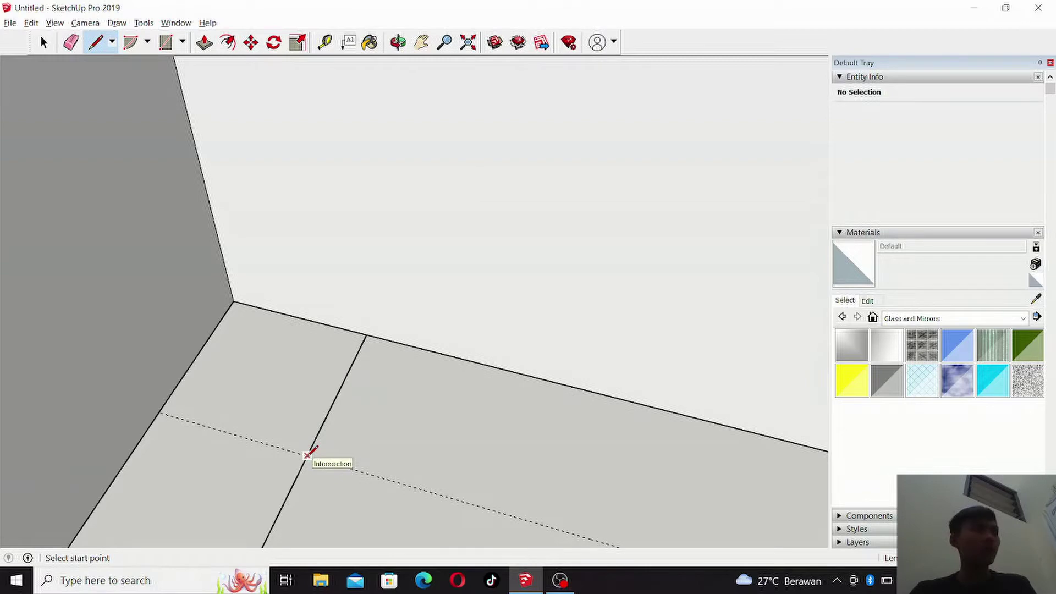
{"action": "left_click", "coordinate": [307, 455]}
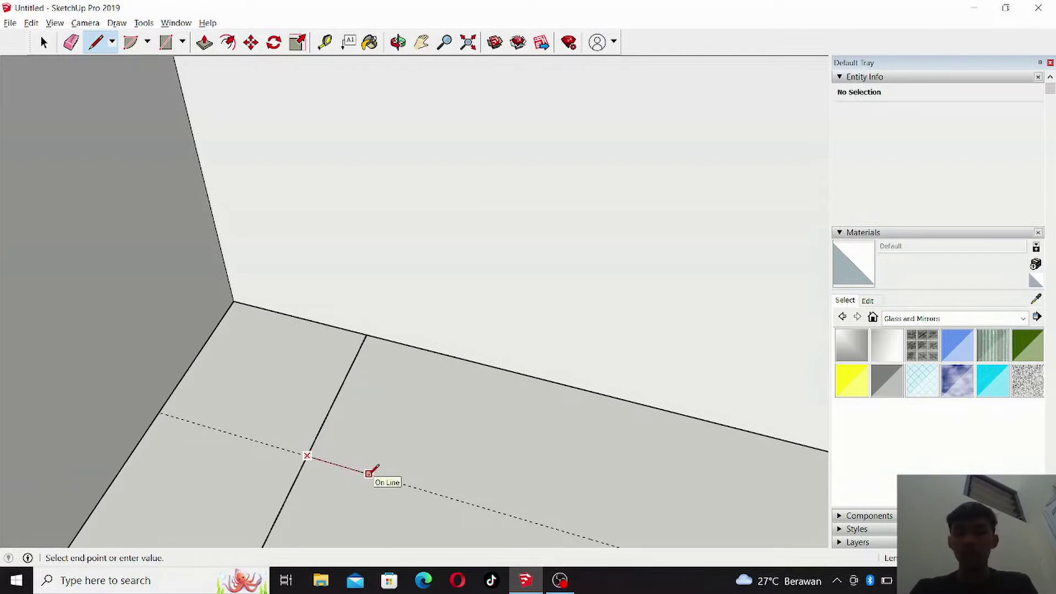
{"action": "left_click", "coordinate": [342, 466]}
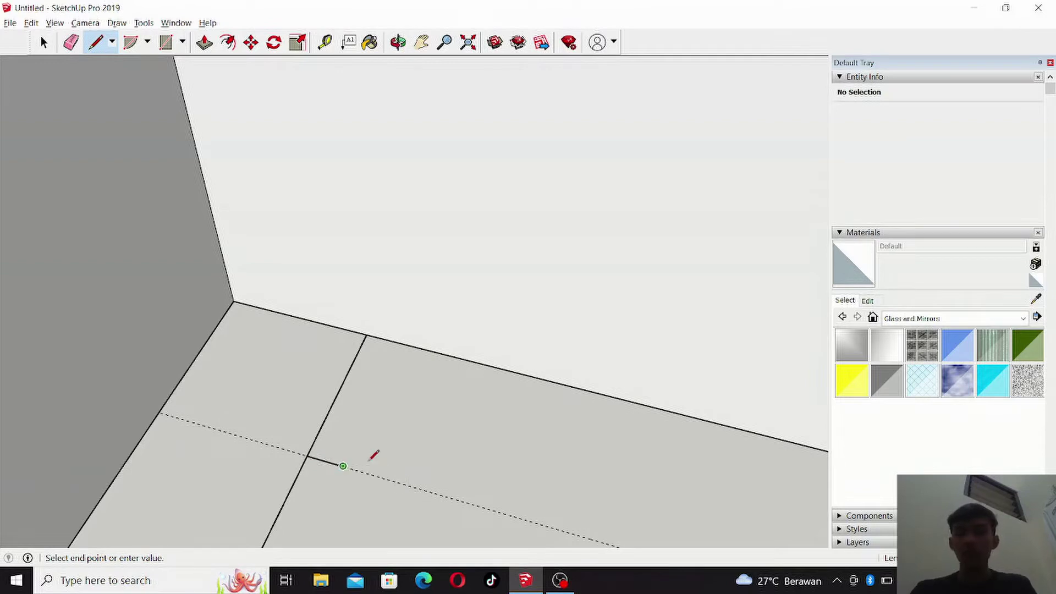
{"action": "left_click", "coordinate": [398, 342]}
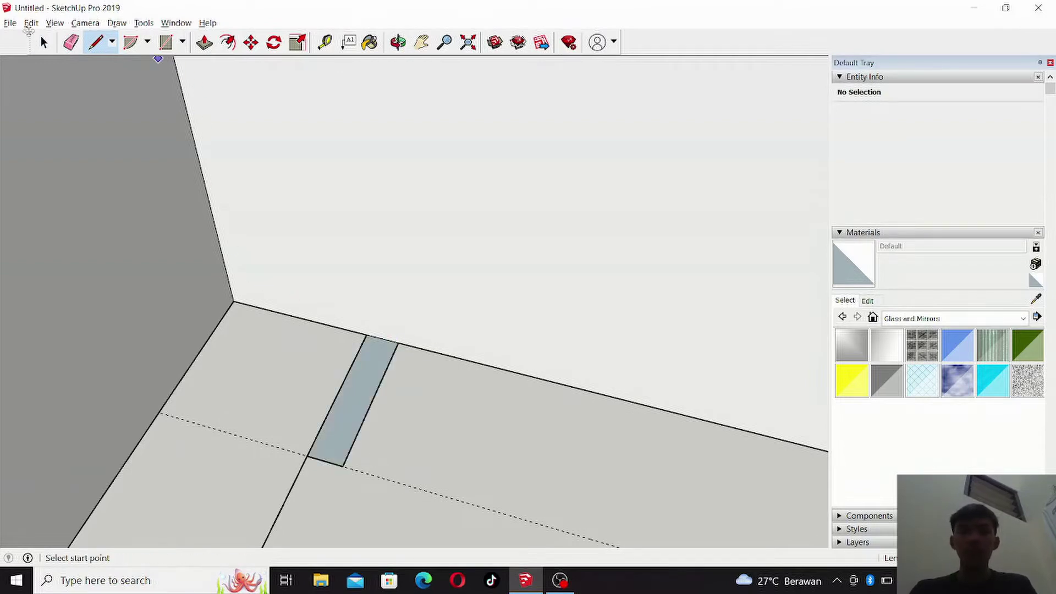
{"action": "left_click", "coordinate": [45, 44]}
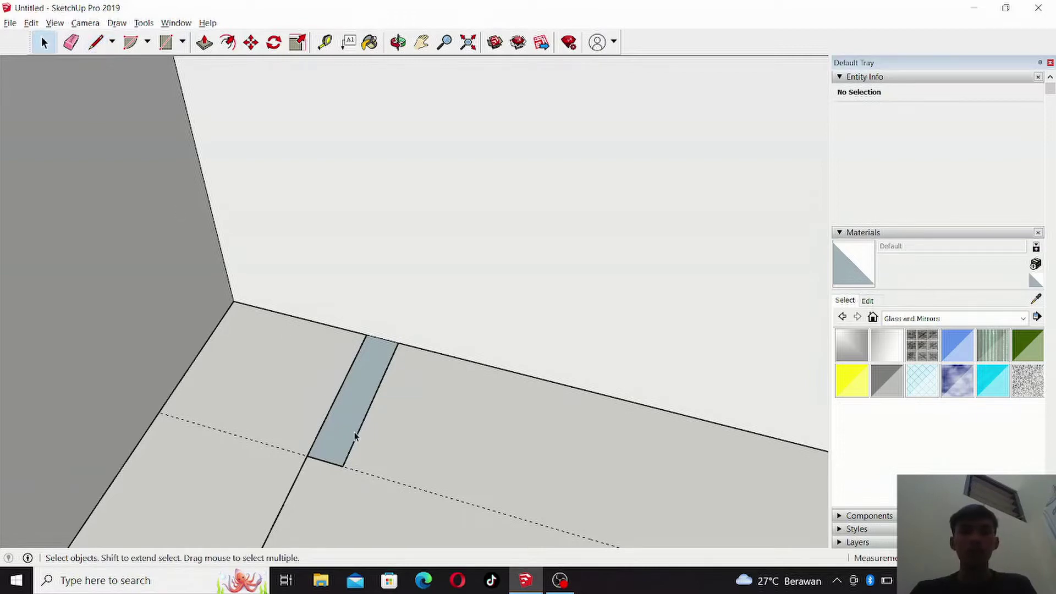
Copy the strip face three times side by side at 0.25 m steps along the red axis.
{"action": "left_click", "coordinate": [353, 436]}
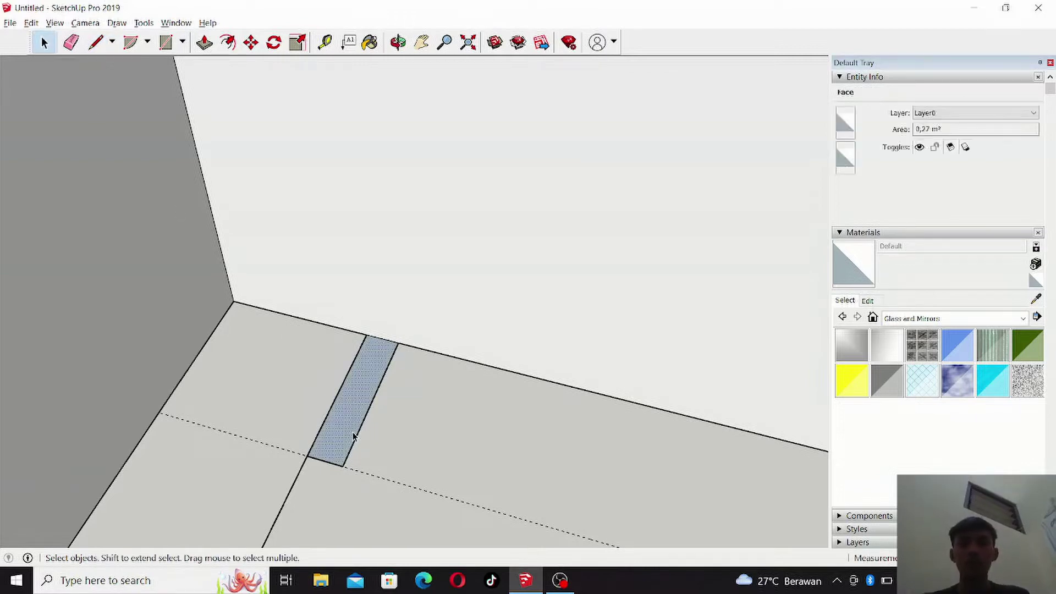
{"action": "left_click", "coordinate": [251, 43]}
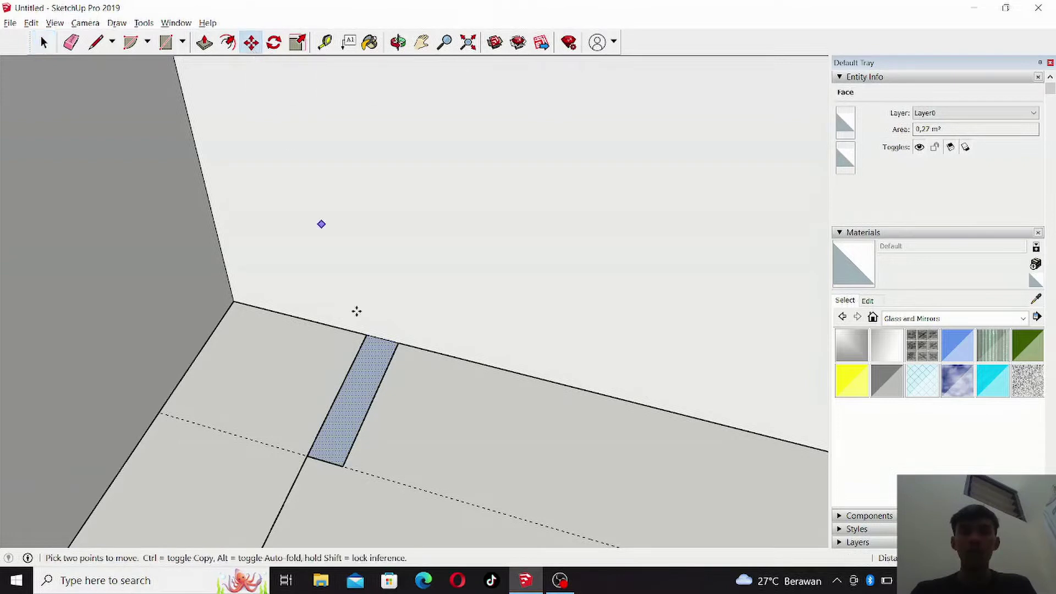
{"action": "key", "text": "ctrl"}
{"action": "left_click", "coordinate": [343, 466]}
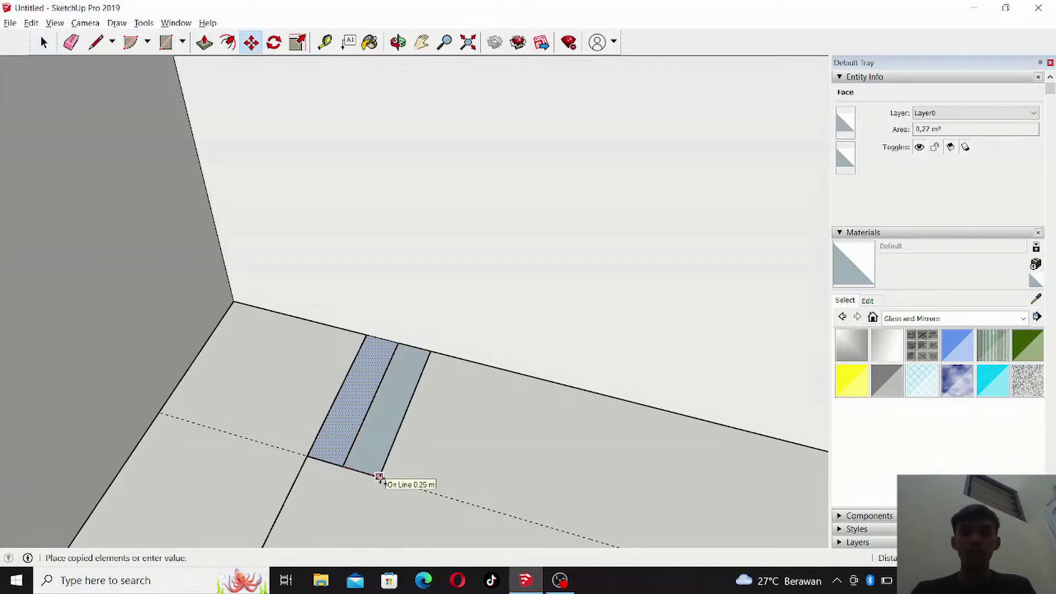
{"action": "left_click", "coordinate": [379, 477]}
{"action": "left_click", "coordinate": [380, 476]}
{"action": "left_click", "coordinate": [416, 488]}
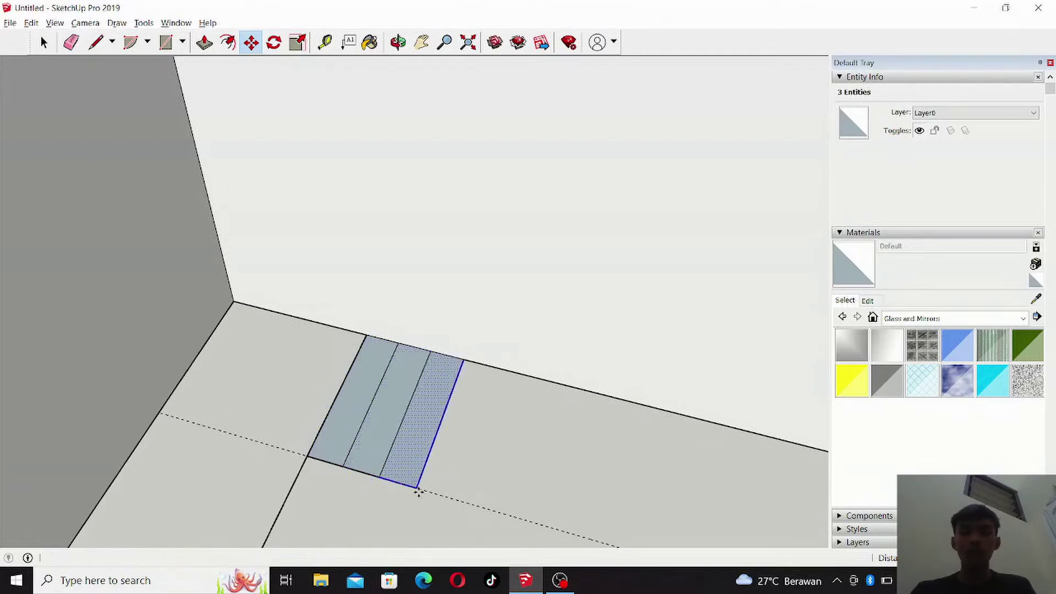
{"action": "left_click", "coordinate": [417, 487]}
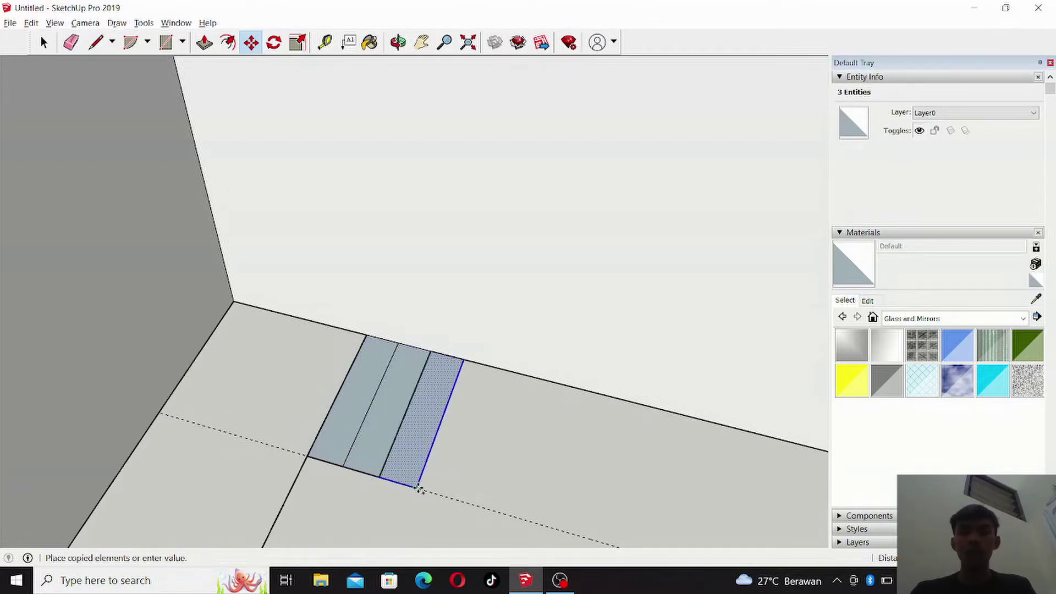
{"action": "left_click", "coordinate": [454, 500]}
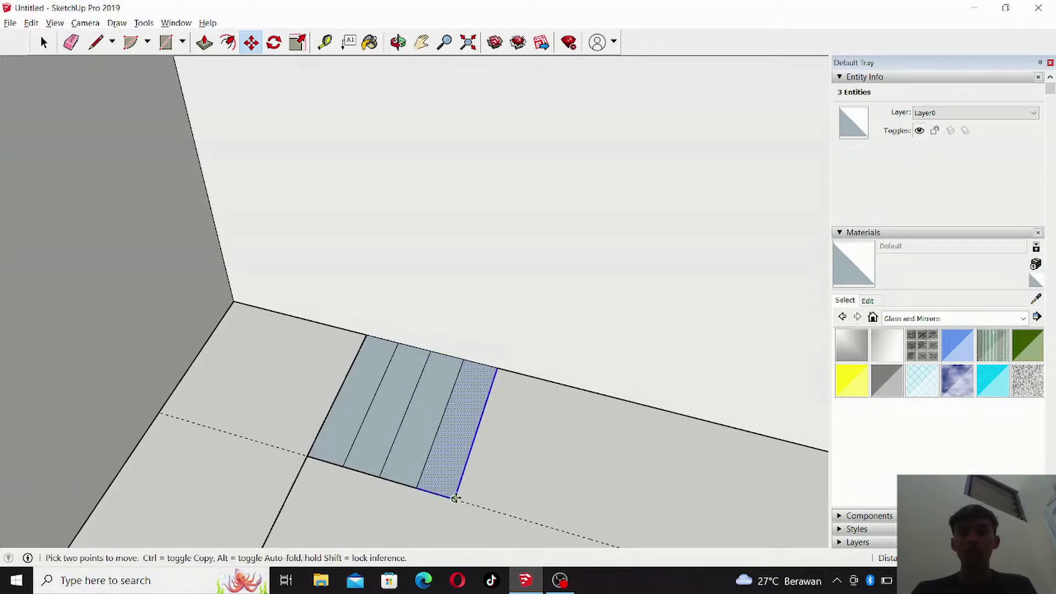
Undo a misplaced strip copy and place it correctly at the row's end.
{"action": "left_click", "coordinate": [455, 499]}
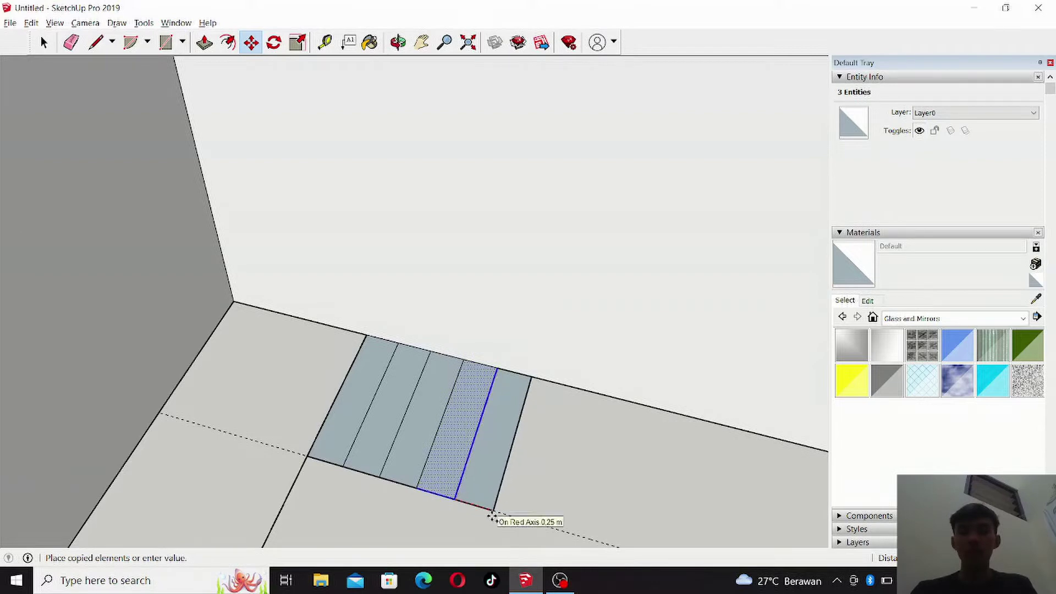
{"action": "left_click", "coordinate": [476, 504]}
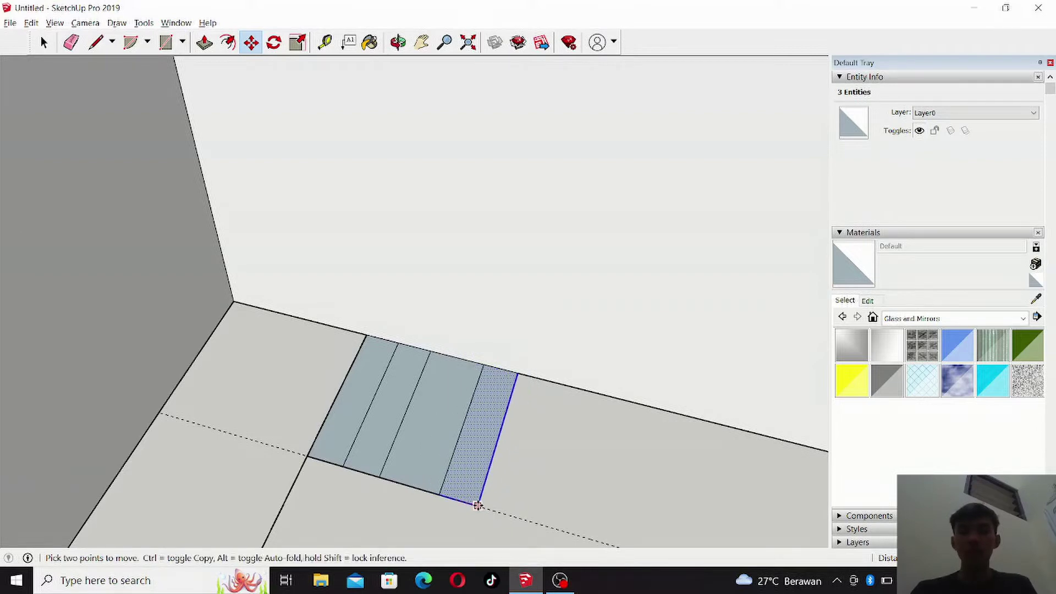
{"action": "key", "text": "ctrl+z"}
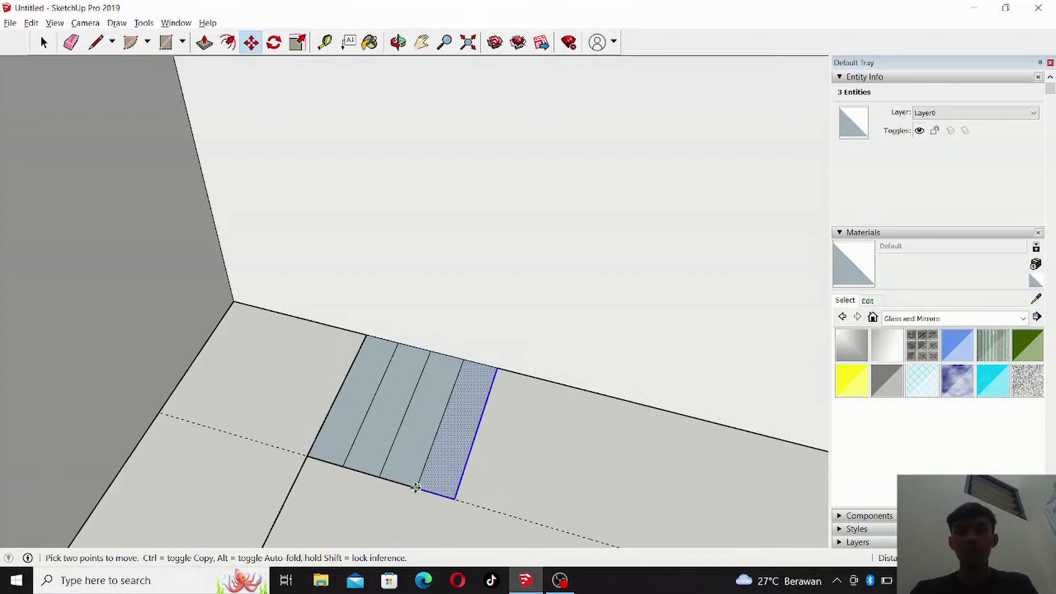
{"action": "left_click", "coordinate": [416, 487]}
{"action": "key", "text": "ctrl"}
{"action": "left_click", "coordinate": [454, 500]}
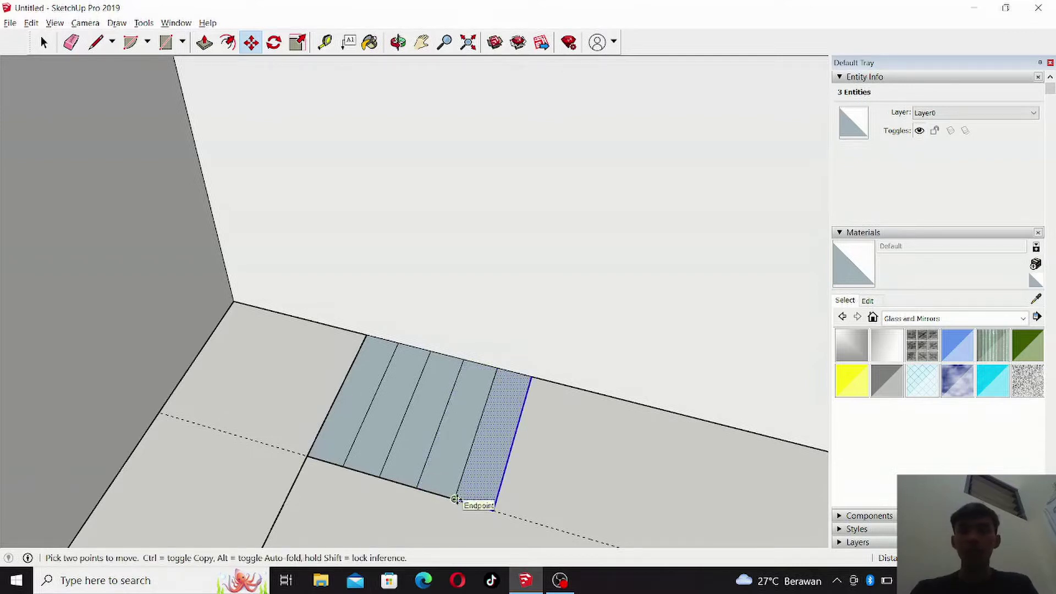
Add three more strip copies to complete the row, then clear the selection.
{"action": "left_click", "coordinate": [456, 500]}
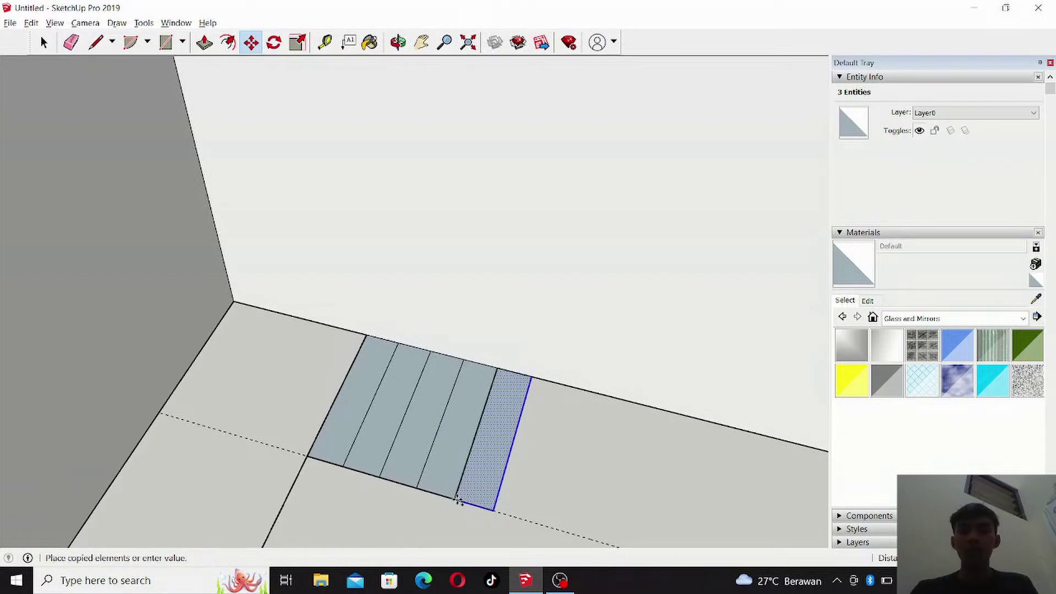
{"action": "left_click", "coordinate": [493, 510]}
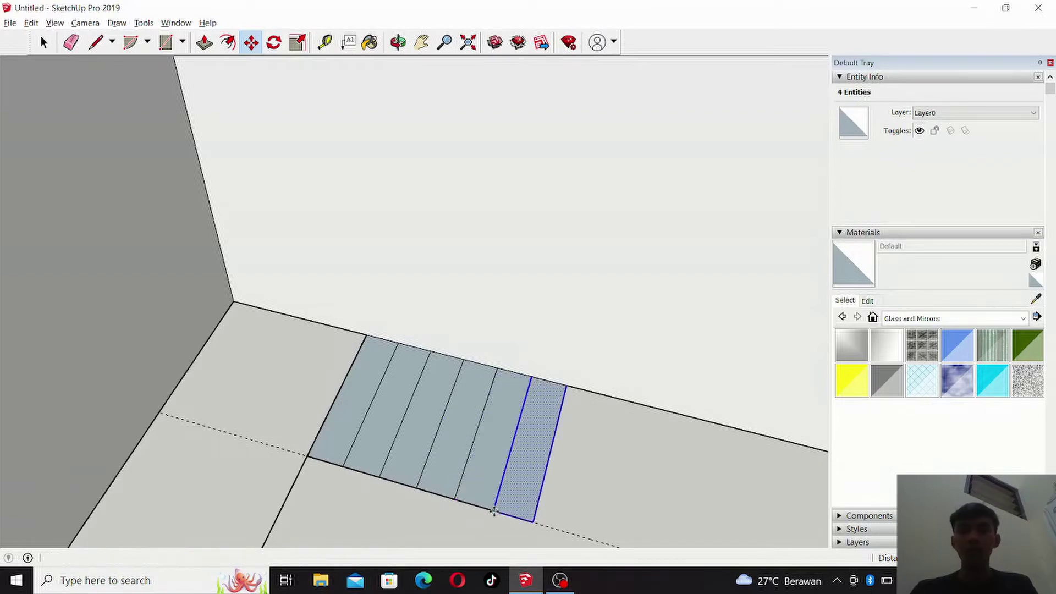
{"action": "left_click", "coordinate": [493, 510]}
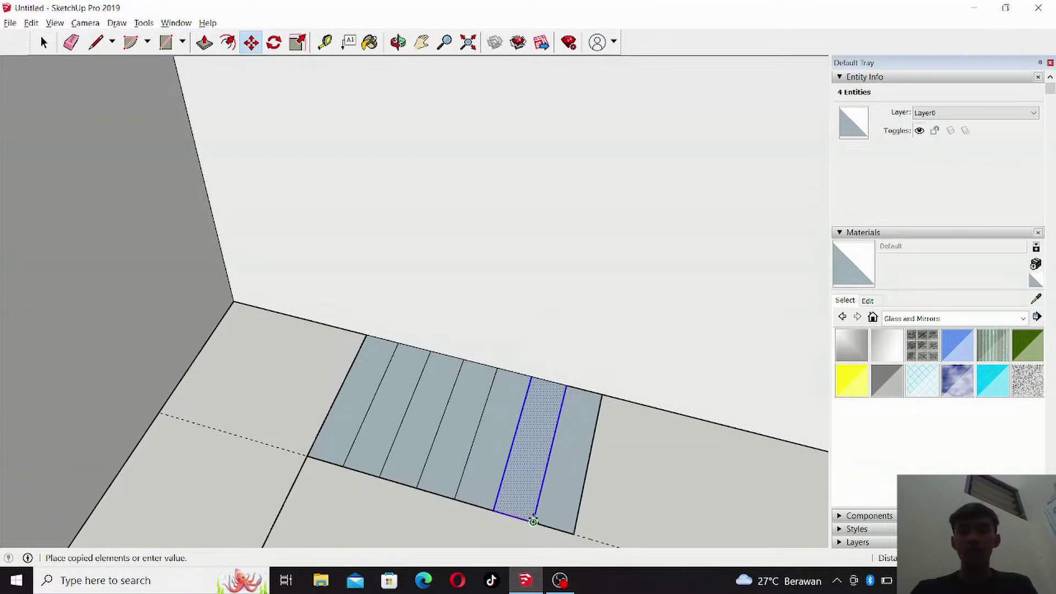
{"action": "left_click", "coordinate": [536, 521]}
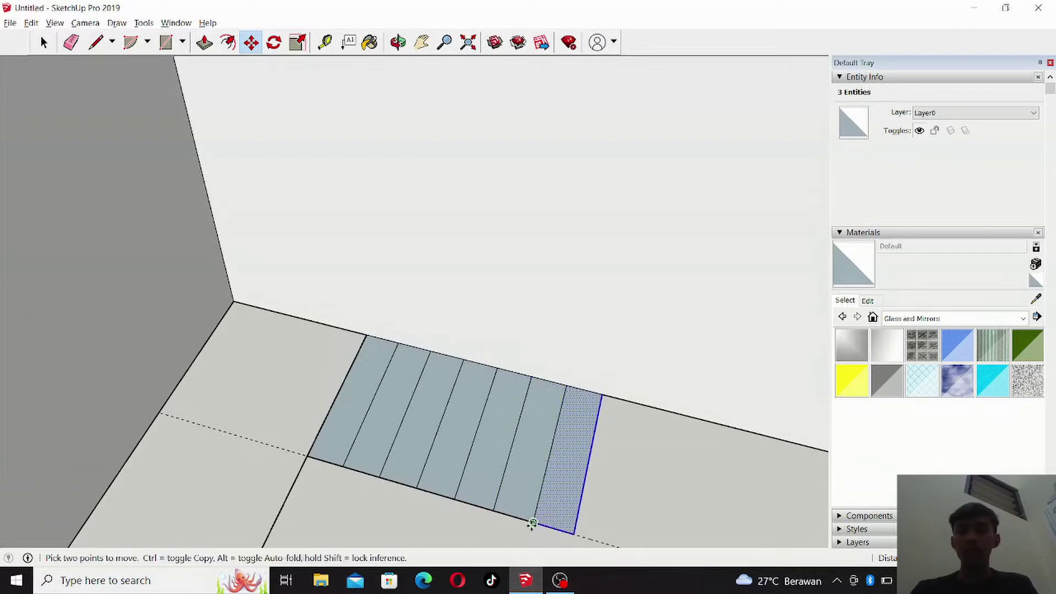
{"action": "left_click", "coordinate": [533, 522]}
{"action": "left_click", "coordinate": [574, 535]}
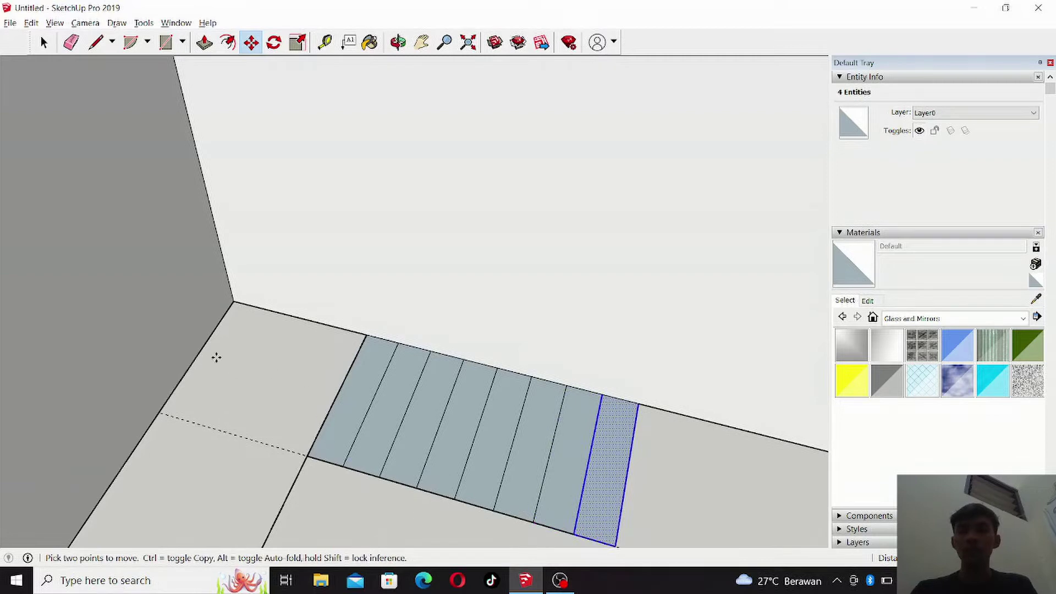
{"action": "scroll", "coordinate": [216, 358], "scroll_direction": "down", "scroll_amount": 2}
{"action": "scroll", "coordinate": [373, 480], "scroll_direction": "up", "scroll_amount": 1}
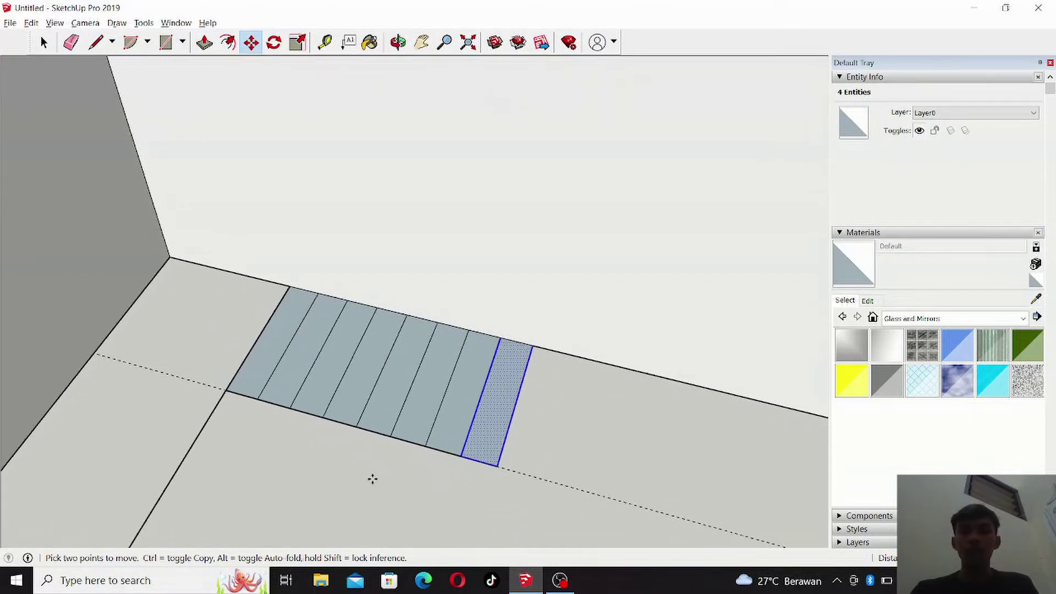
{"action": "scroll", "coordinate": [373, 479], "scroll_direction": "up", "scroll_amount": 1}
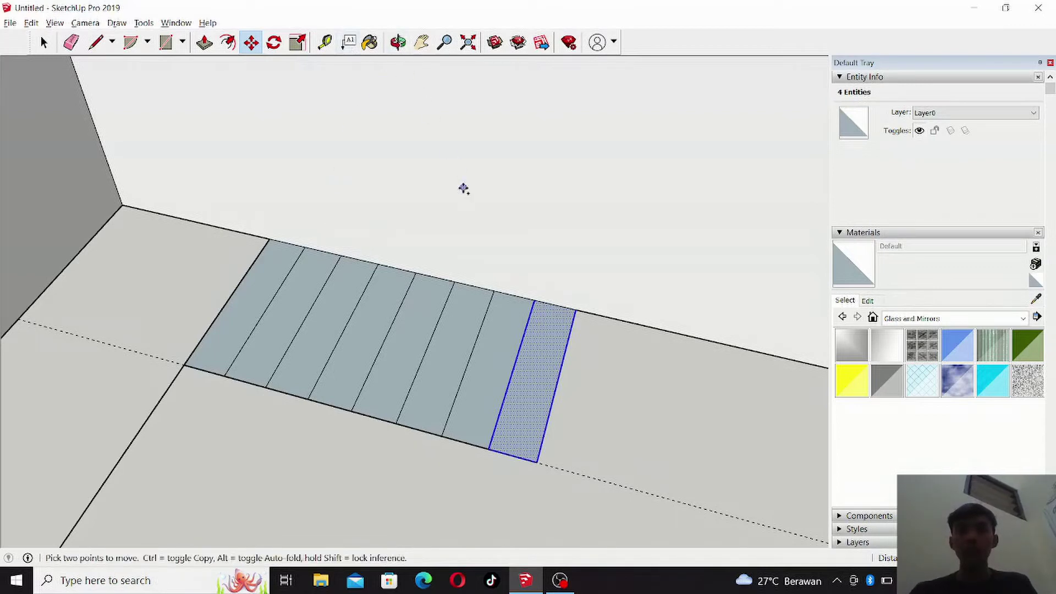
{"action": "left_click", "coordinate": [43, 43]}
{"action": "left_click", "coordinate": [356, 459]}
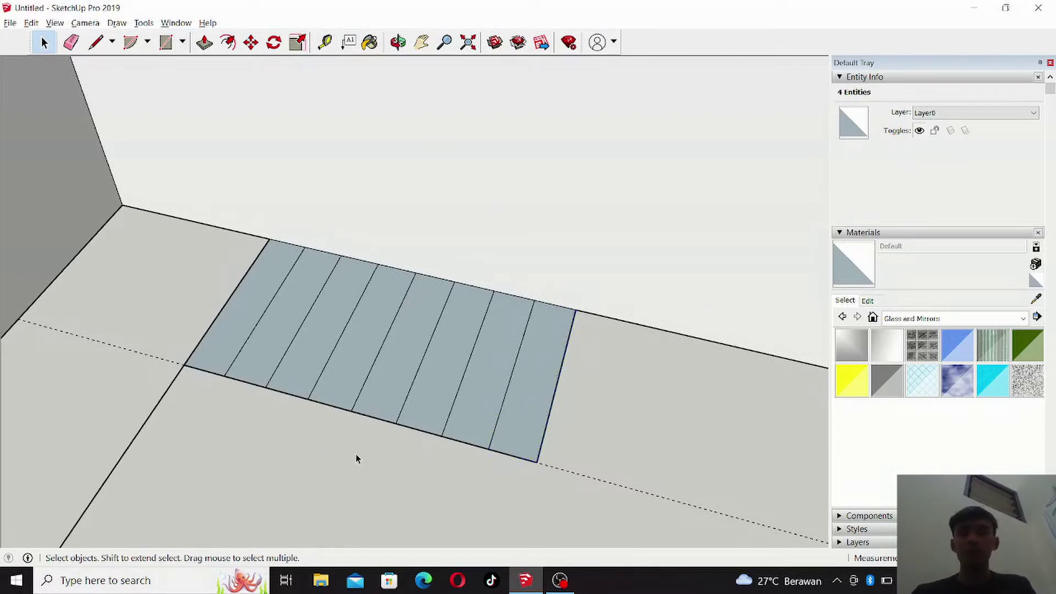
Push/pull the rightmost floor strip upward into a raised white block.
{"action": "left_click", "coordinate": [95, 42]}
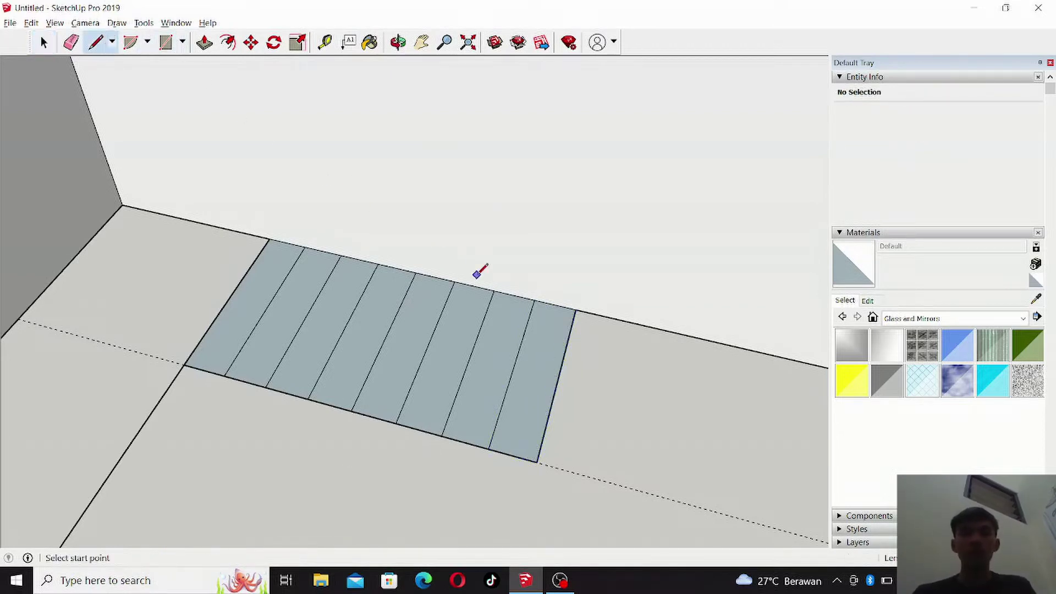
{"action": "left_click", "coordinate": [576, 309]}
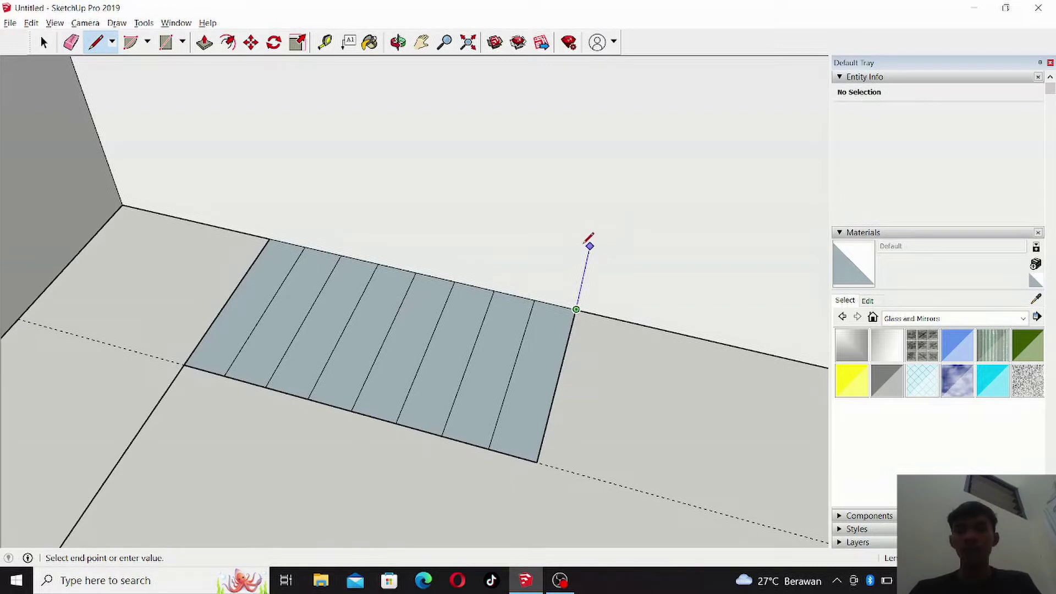
{"action": "key", "text": "Escape"}
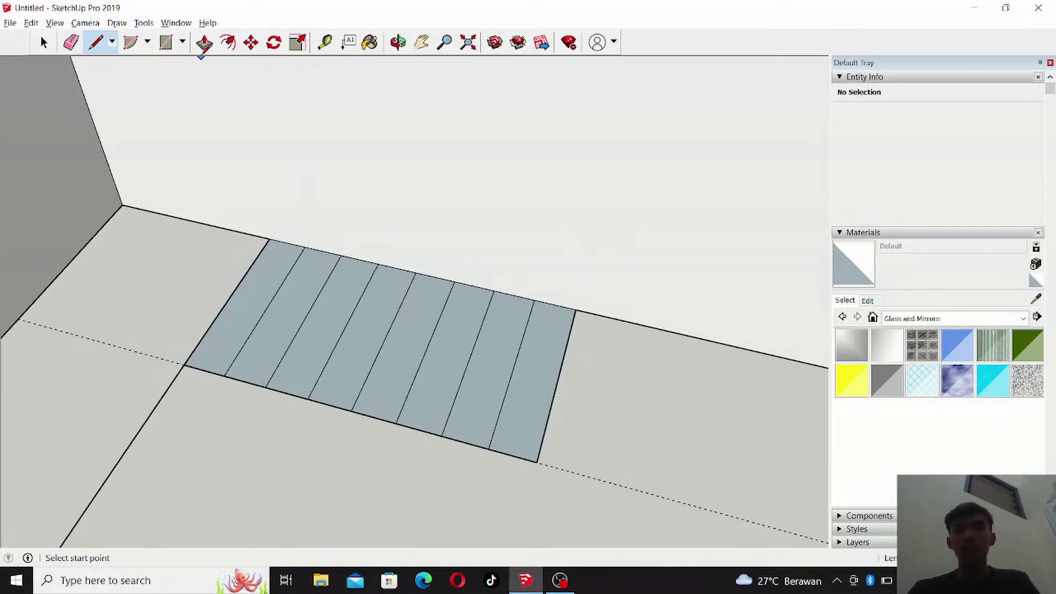
{"action": "left_click", "coordinate": [204, 42]}
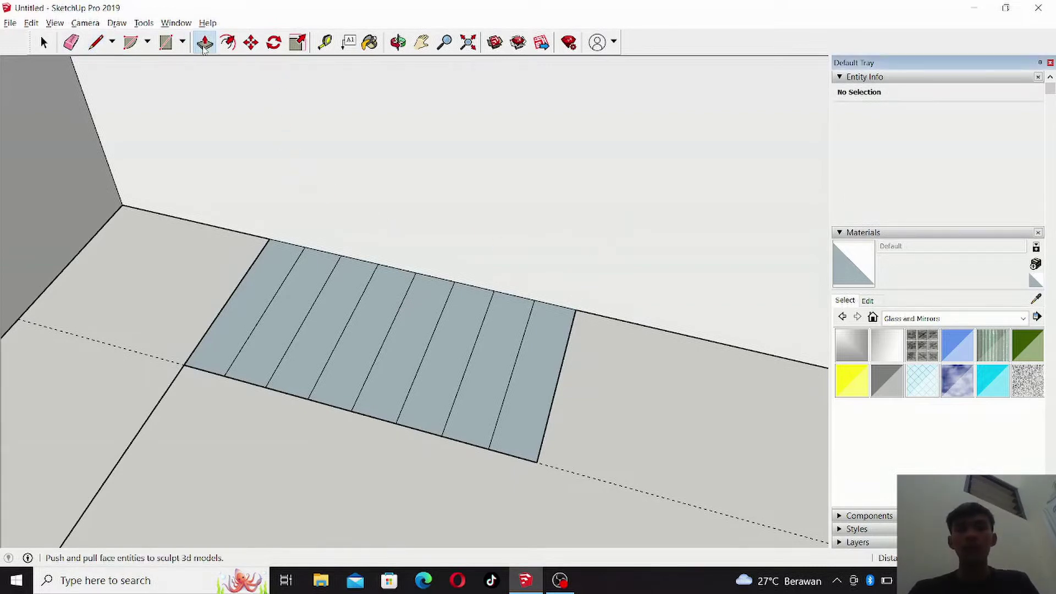
{"action": "left_click", "coordinate": [540, 366]}
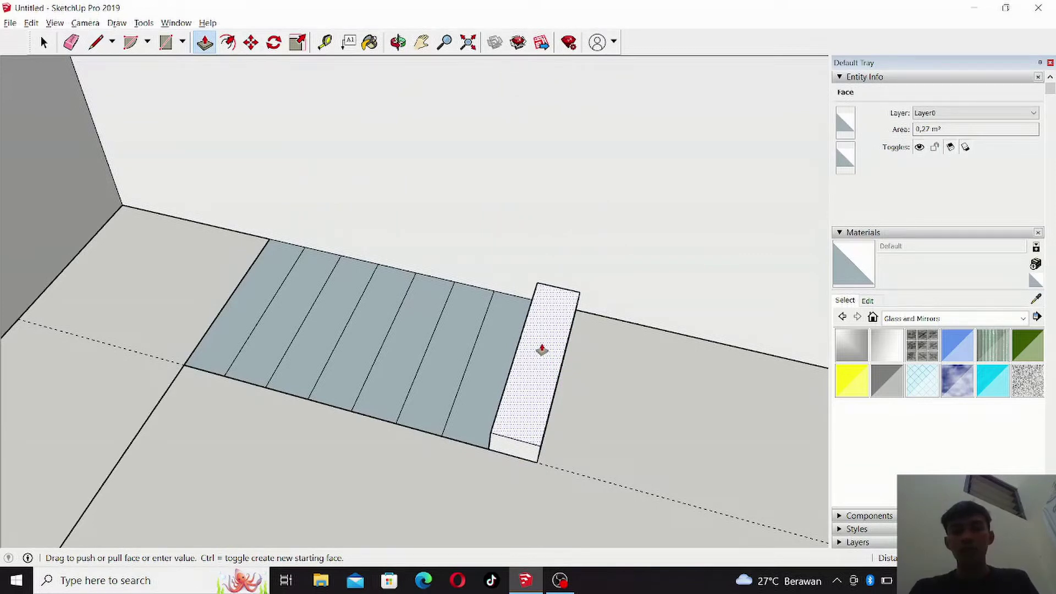
{"action": "left_click", "coordinate": [542, 349]}
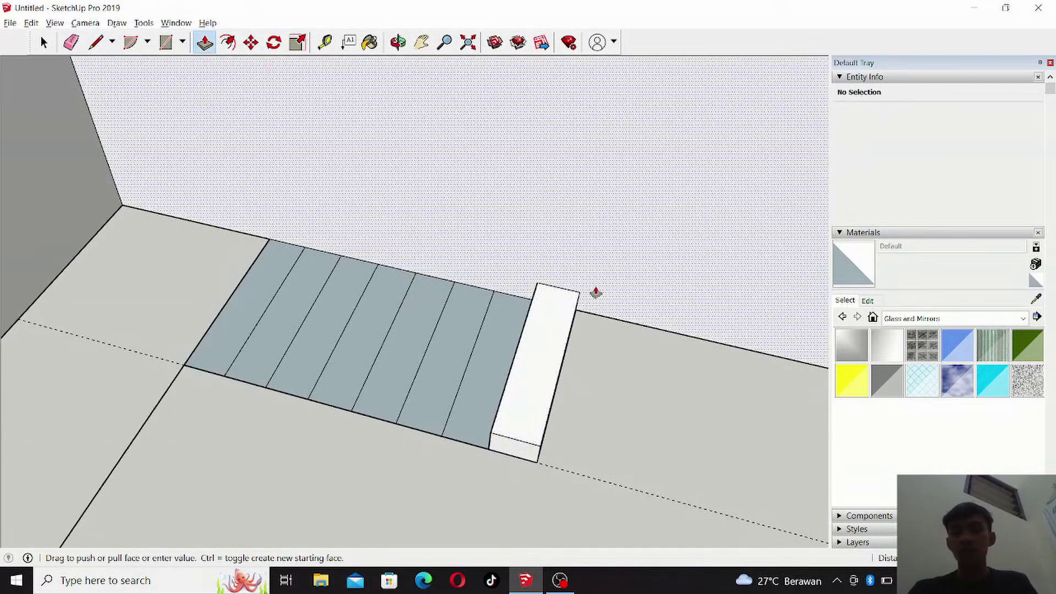
{"action": "left_click", "coordinate": [500, 353]}
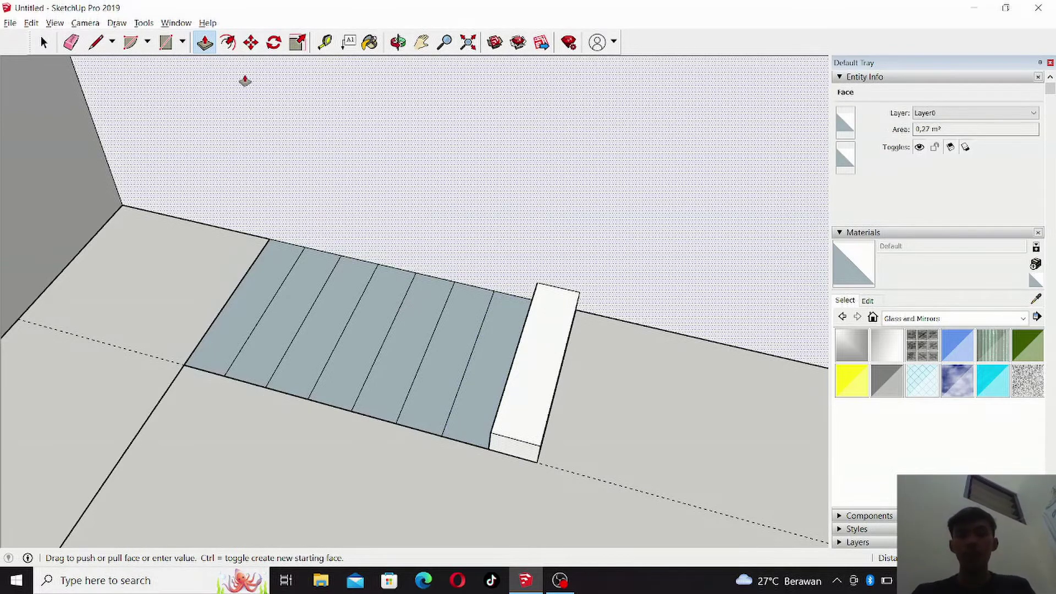
{"action": "left_click", "coordinate": [112, 42]}
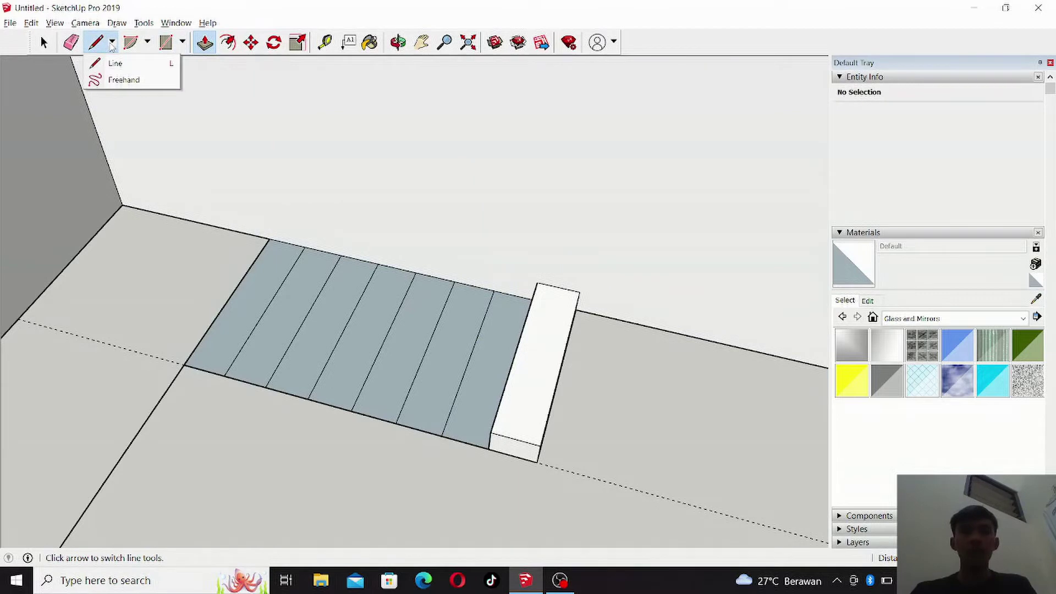
Draw two 20-long lines from the block's top corner, then undo them and the raised block.
{"action": "left_click", "coordinate": [459, 269]}
{"action": "left_click", "coordinate": [95, 42]}
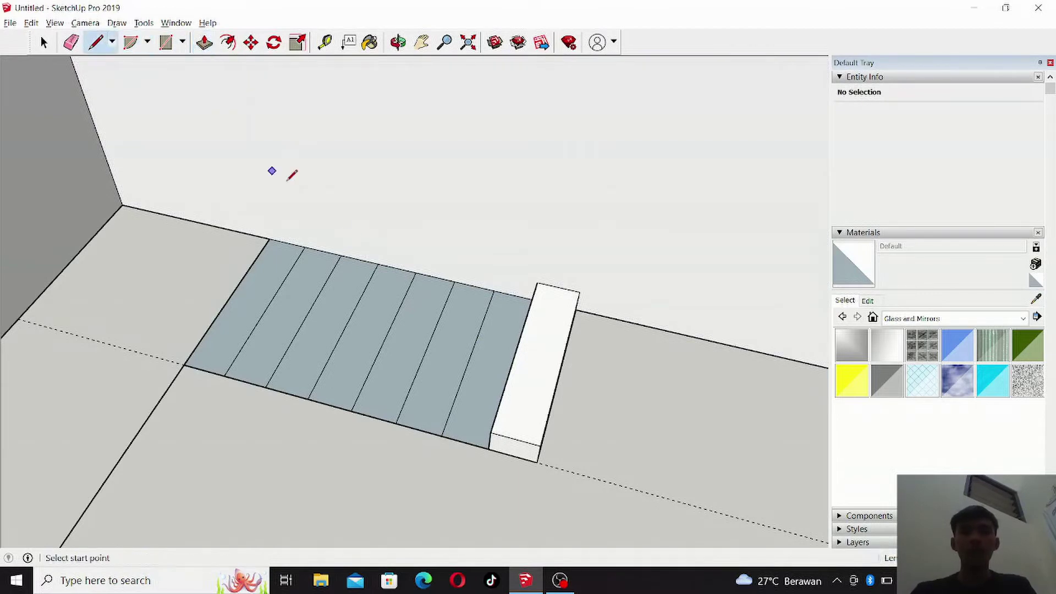
{"action": "left_click", "coordinate": [537, 282]}
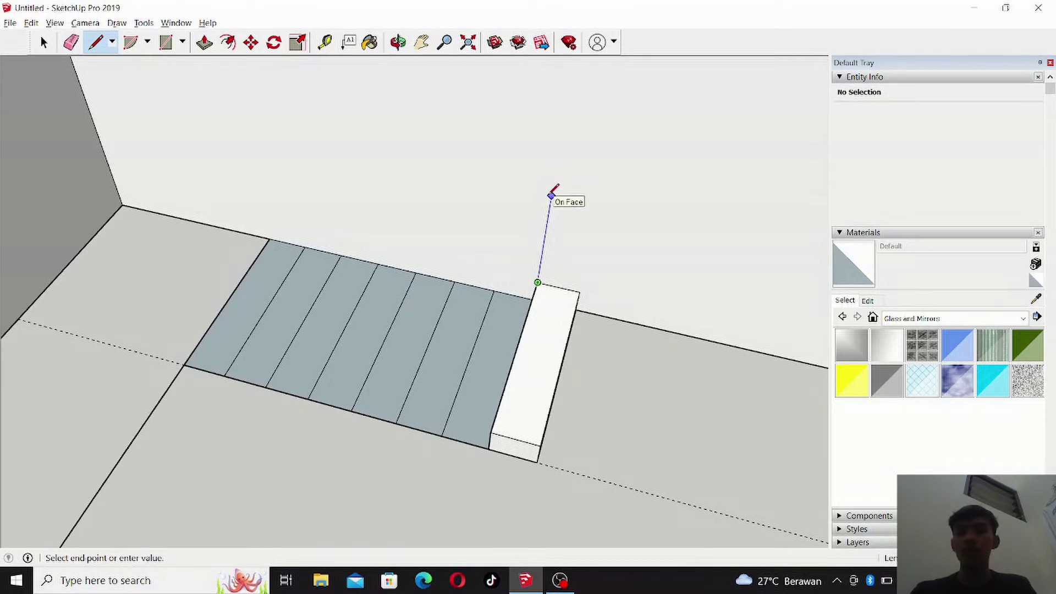
{"action": "type", "text": "20"}
{"action": "key", "text": "Return"}
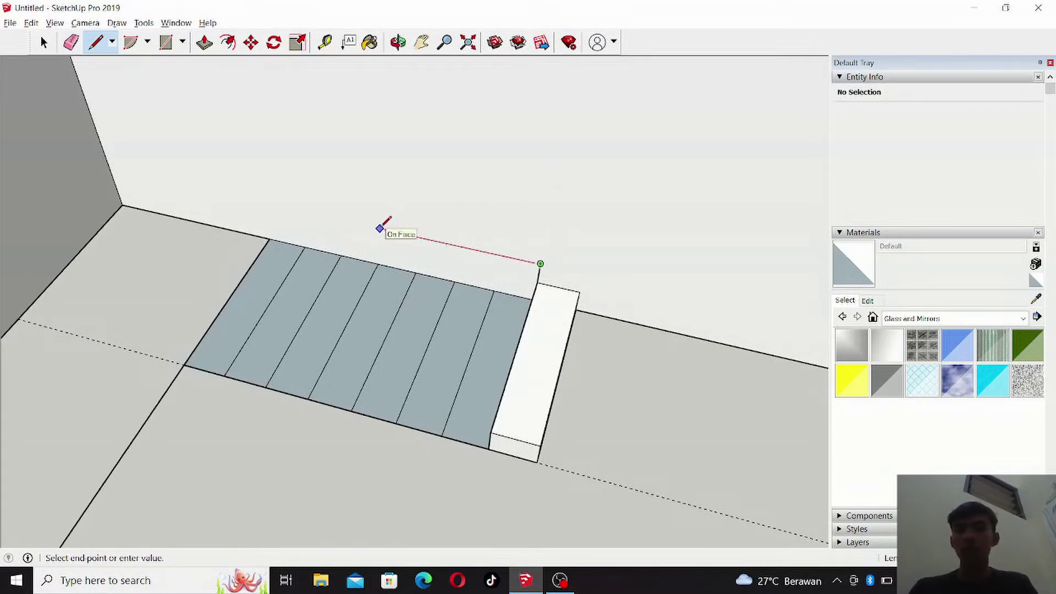
{"action": "type", "text": "20"}
{"action": "key", "text": "Return"}
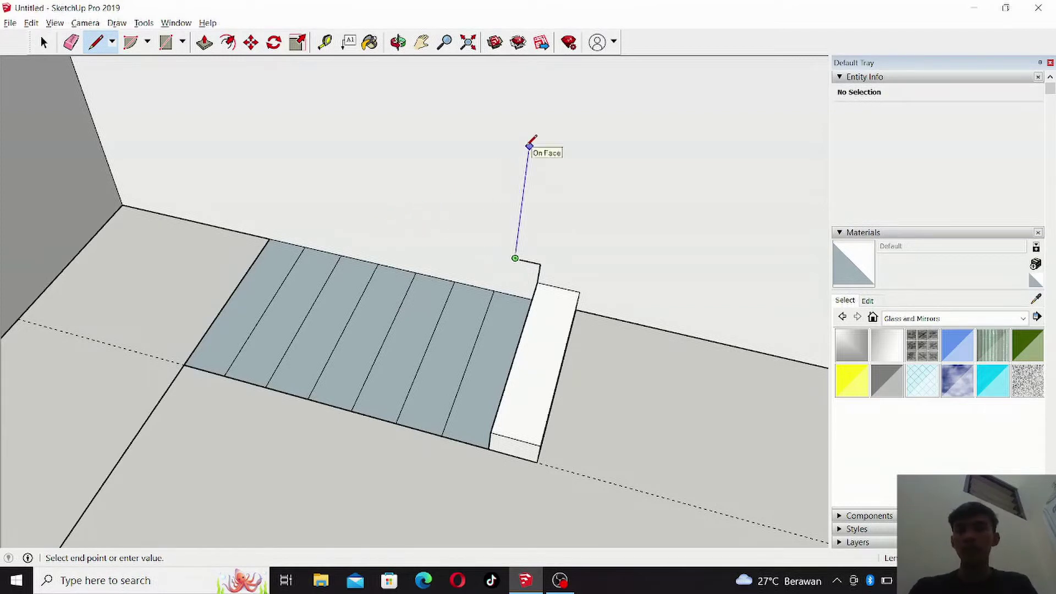
{"action": "key", "text": "ctrl+z"}
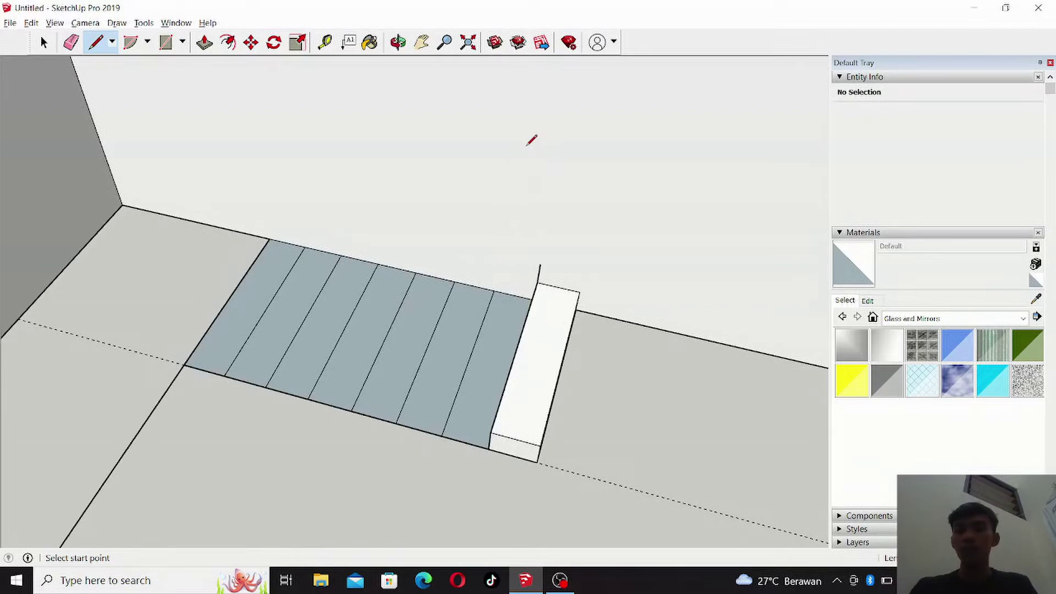
{"action": "key", "text": "ctrl+z"}
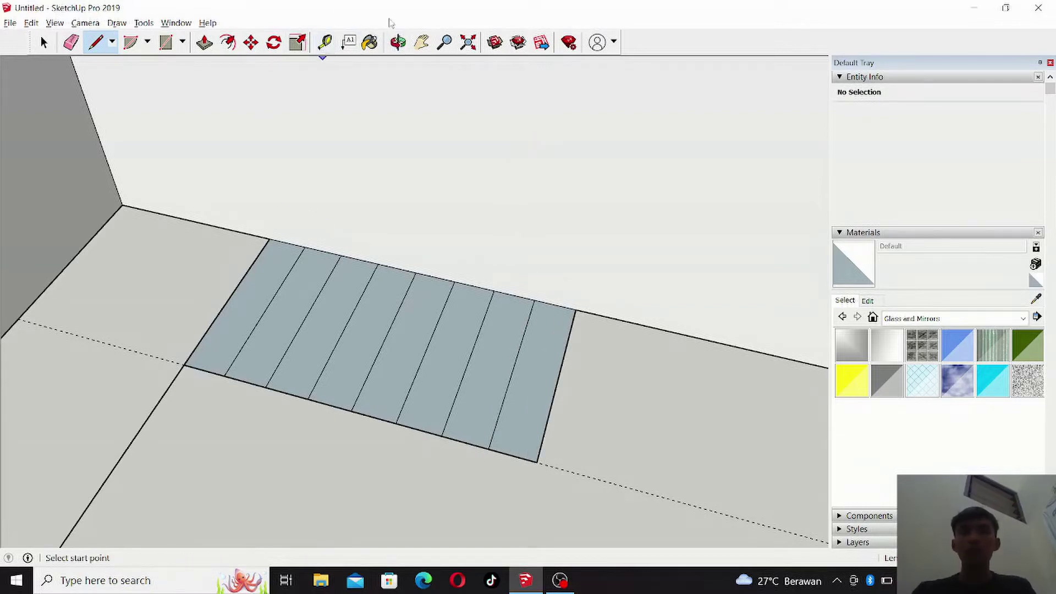
Push/pull the rightmost strip up again into a white block.
{"action": "left_click", "coordinate": [205, 42]}
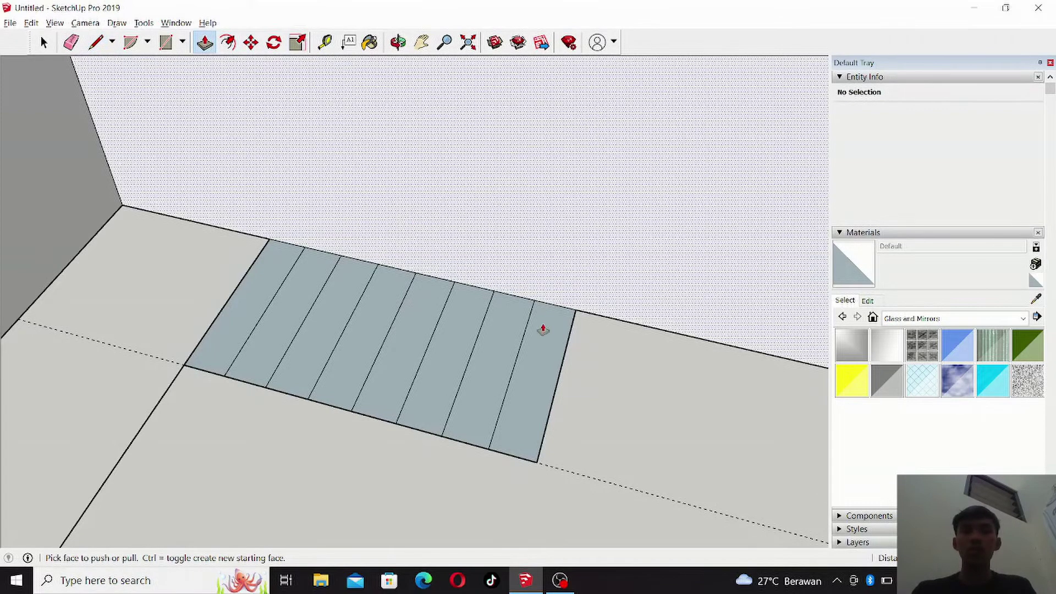
{"action": "left_click", "coordinate": [533, 390]}
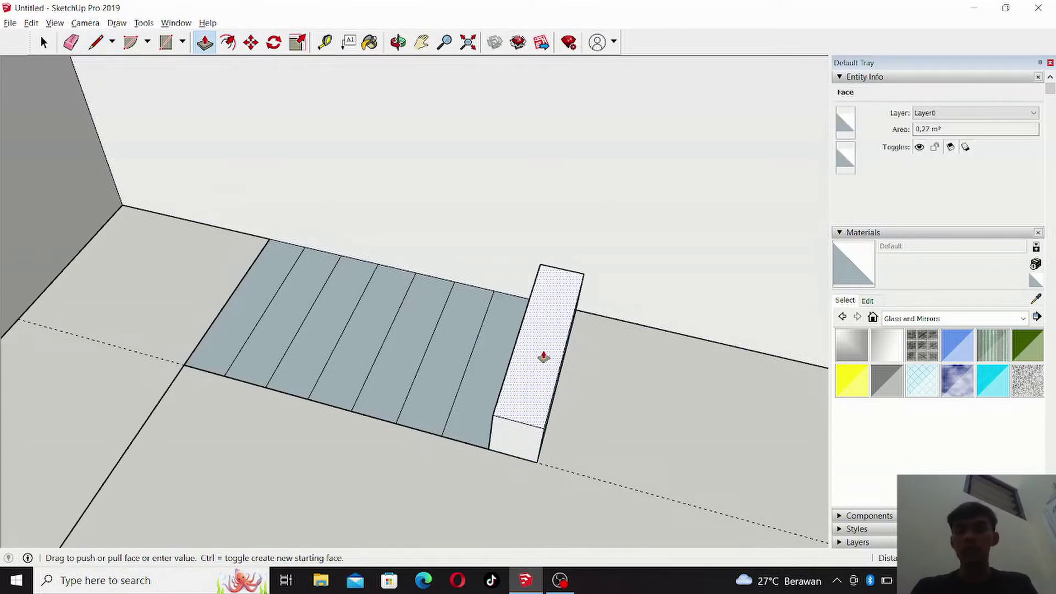
{"action": "left_click", "coordinate": [543, 355]}
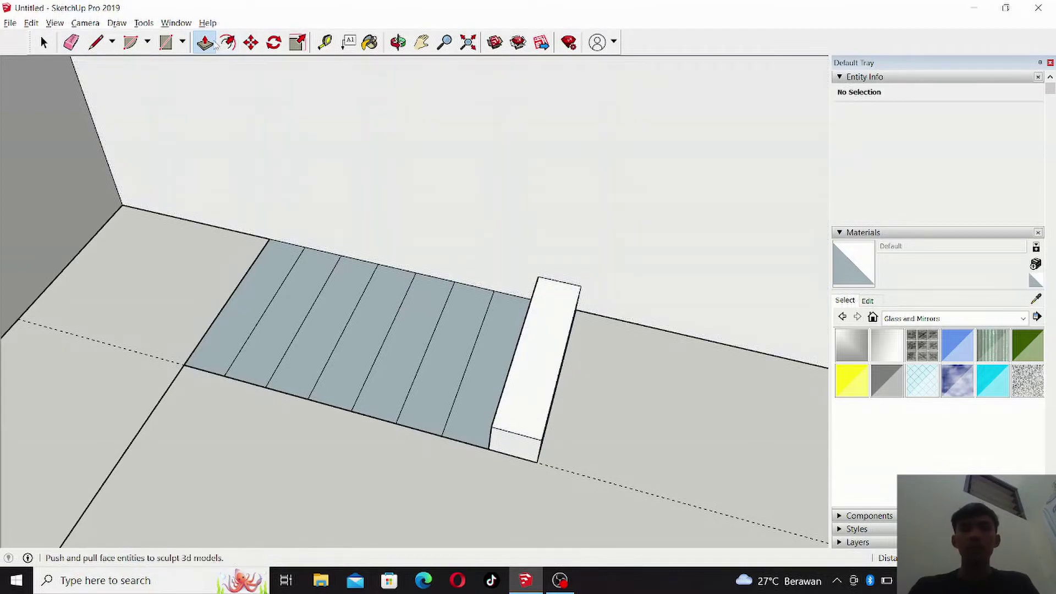
{"action": "left_click", "coordinate": [96, 42]}
{"action": "left_click", "coordinate": [538, 276]}
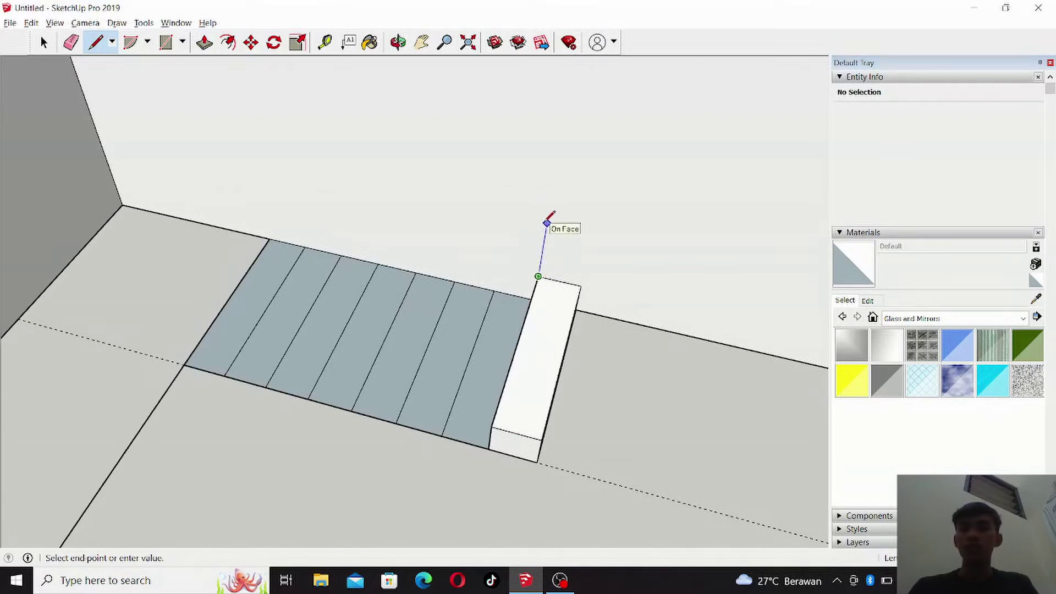
Draw a zigzag stair profile up the wall, alternating 20-high risers with horizontal treads.
{"action": "key", "text": "Return"}
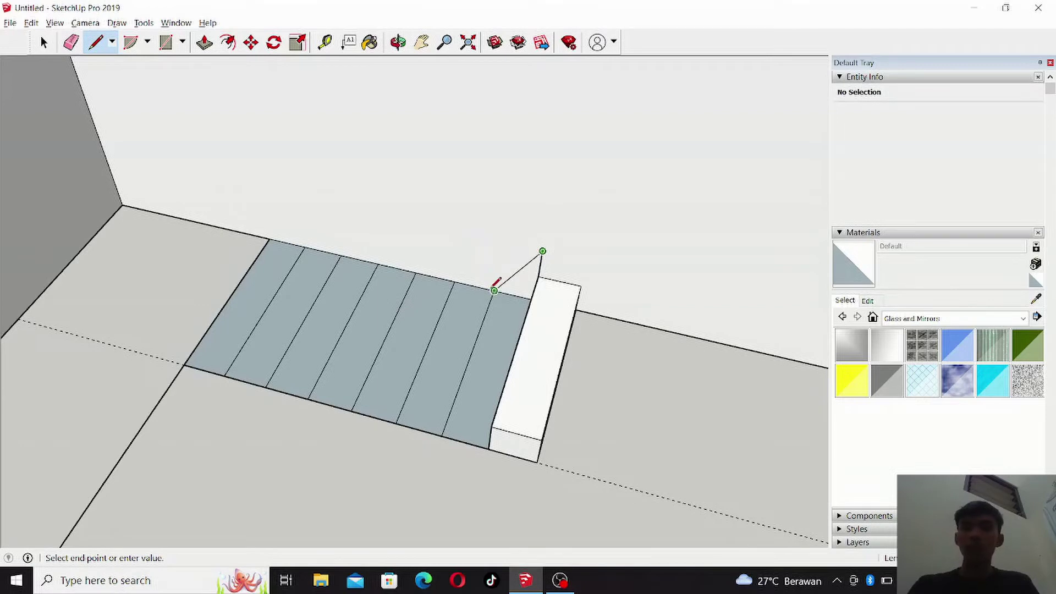
{"action": "left_click", "coordinate": [499, 242]}
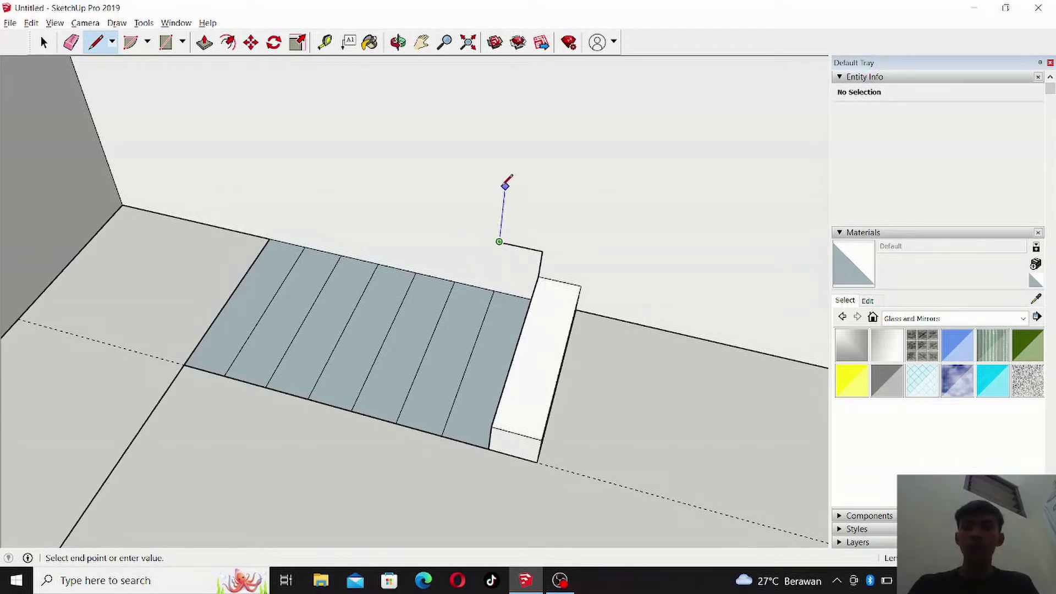
{"action": "type", "text": "20"}
{"action": "key", "text": "Return"}
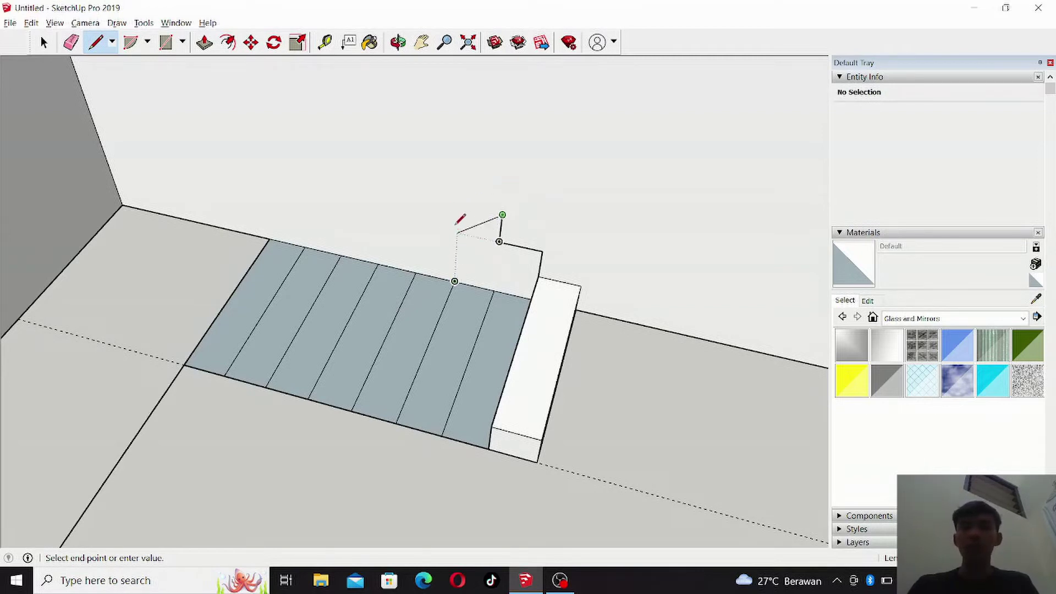
{"action": "left_click", "coordinate": [458, 205]}
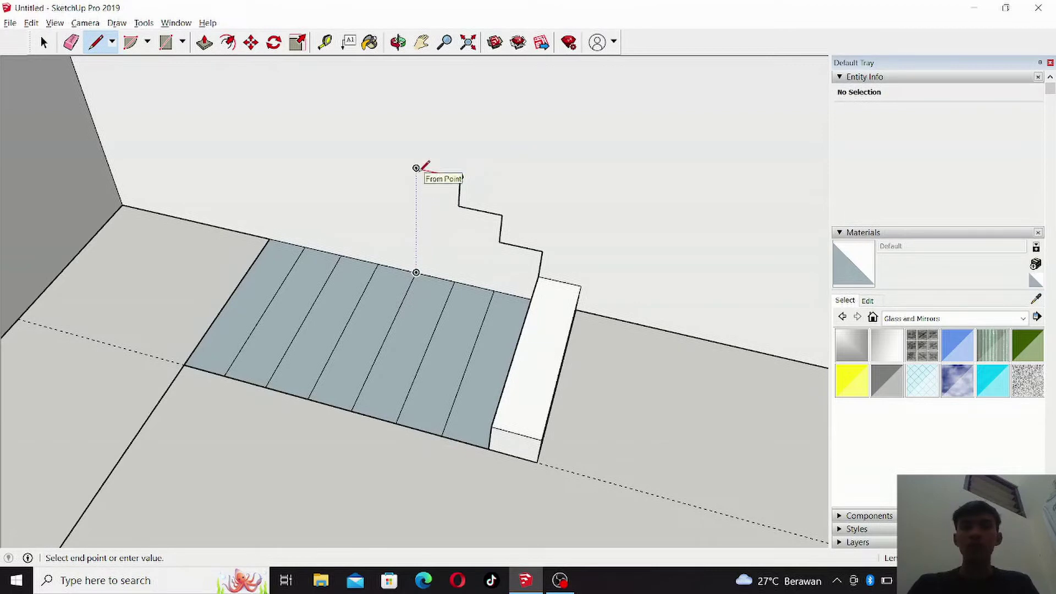
{"action": "left_click", "coordinate": [416, 137]}
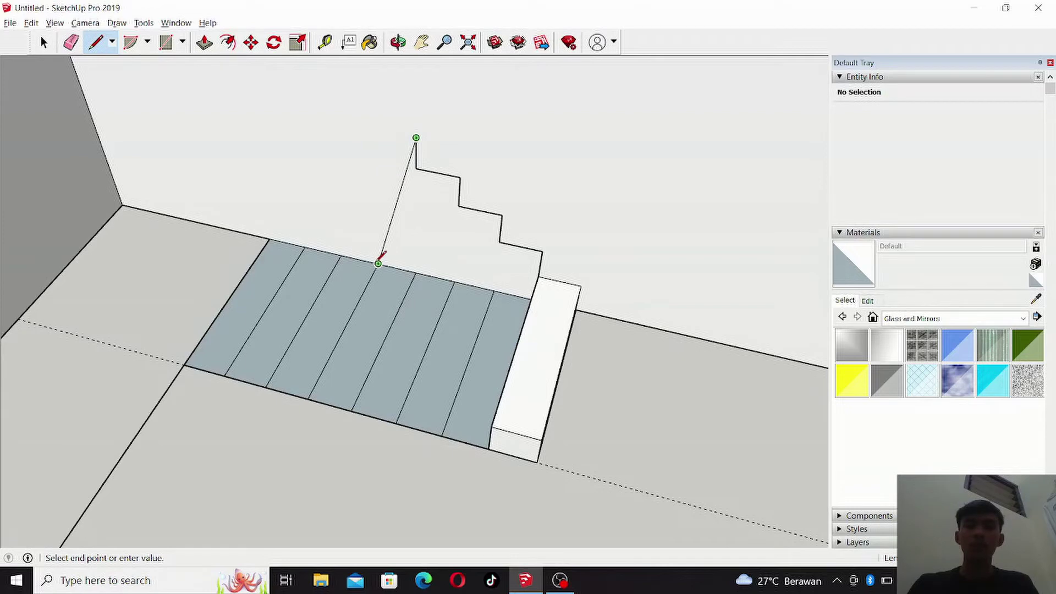
{"action": "left_click", "coordinate": [372, 129]}
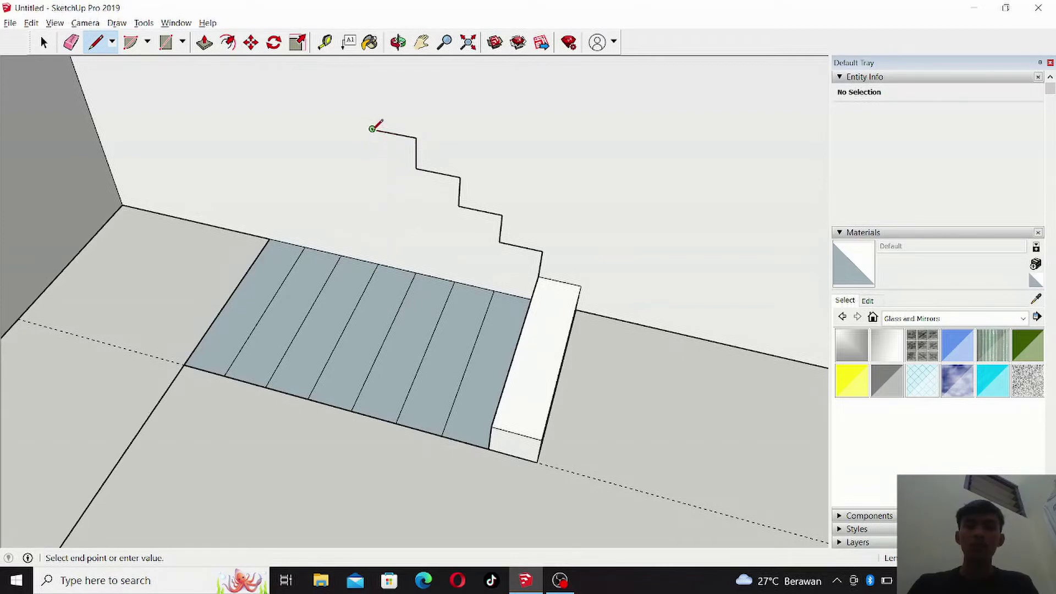
{"action": "left_click", "coordinate": [371, 95]}
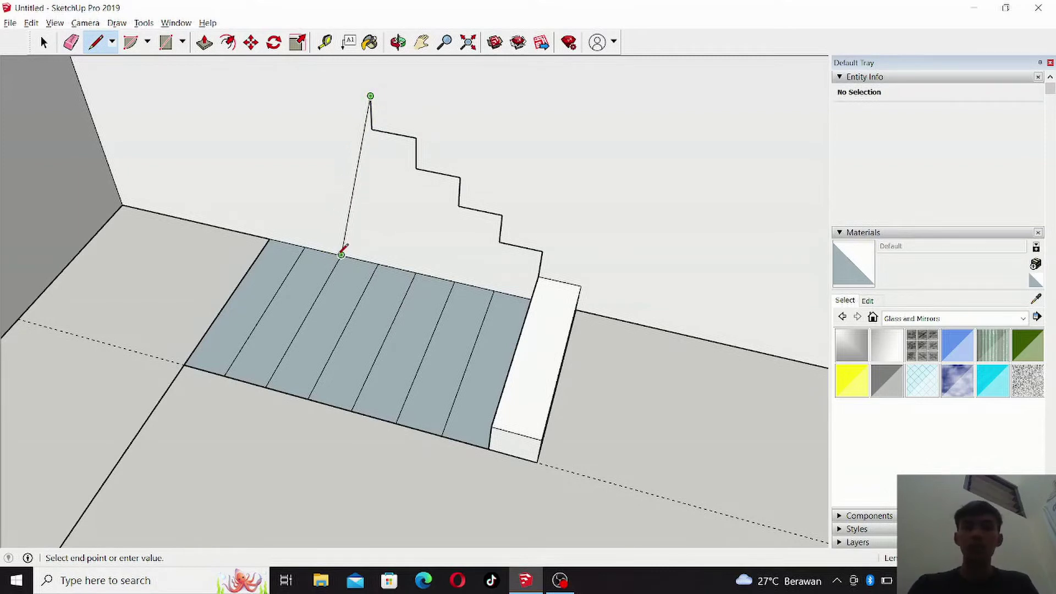
{"action": "left_click", "coordinate": [326, 88]}
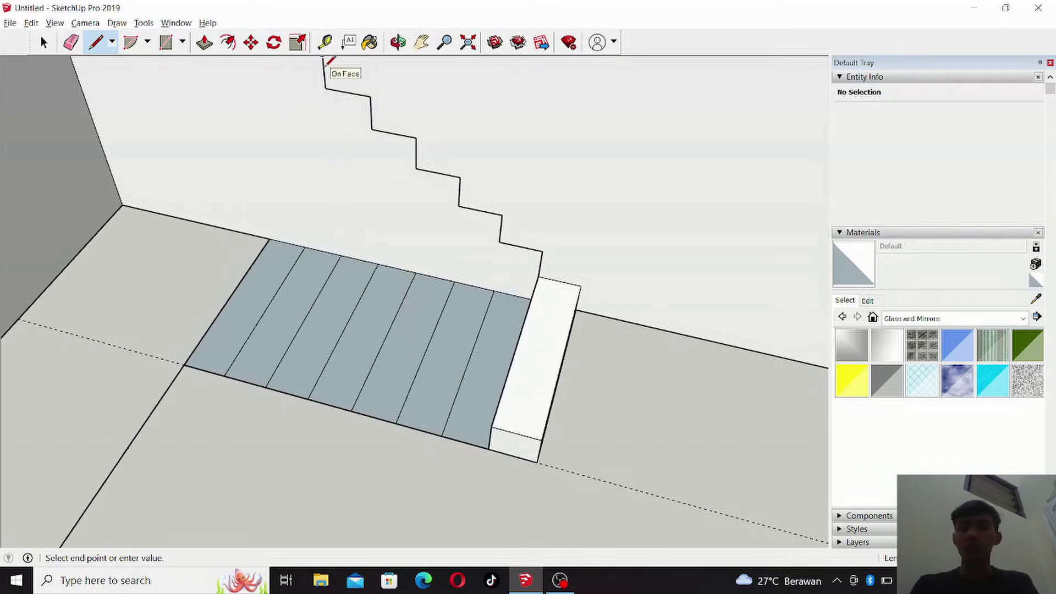
{"action": "scroll", "coordinate": [344, 165], "scroll_direction": "down", "scroll_amount": 3}
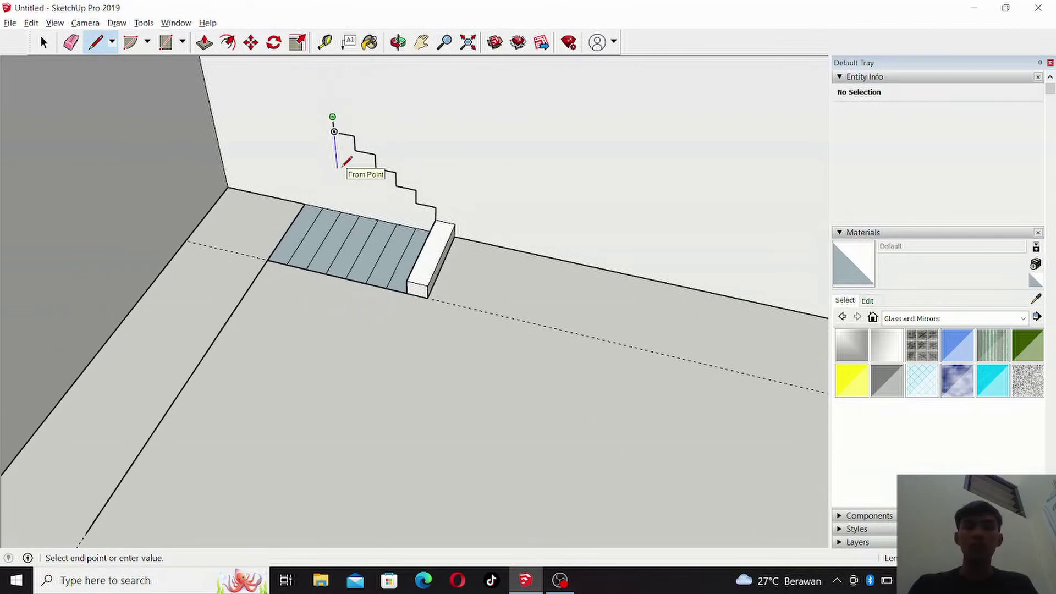
Add one more riser and a short top tread near the wall's upper left.
{"action": "scroll", "coordinate": [263, 60], "scroll_direction": "up", "scroll_amount": 1}
{"action": "scroll", "coordinate": [262, 61], "scroll_direction": "up", "scroll_amount": 2}
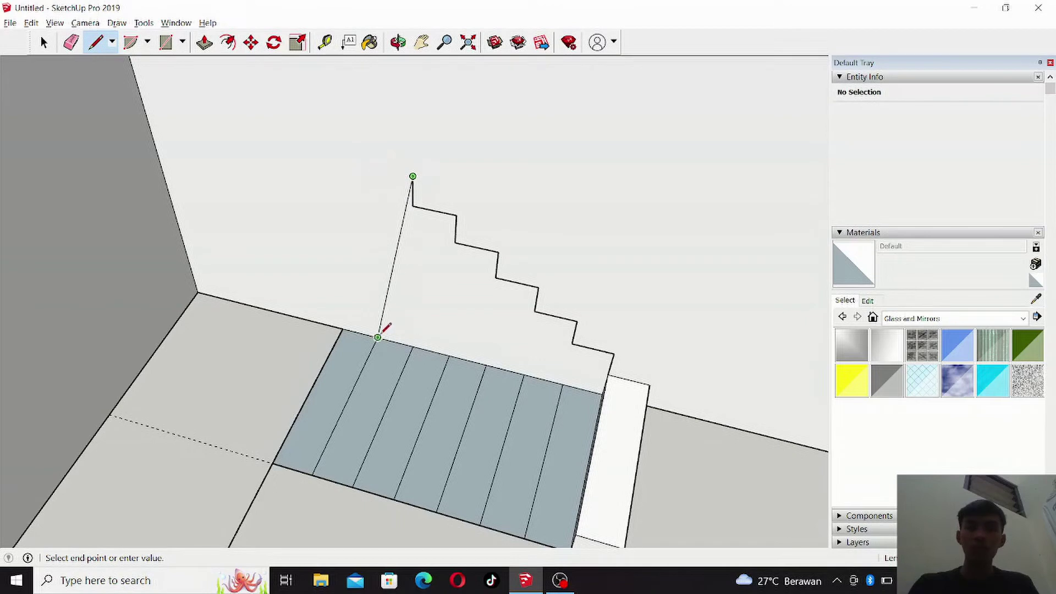
{"action": "left_click", "coordinate": [368, 167]}
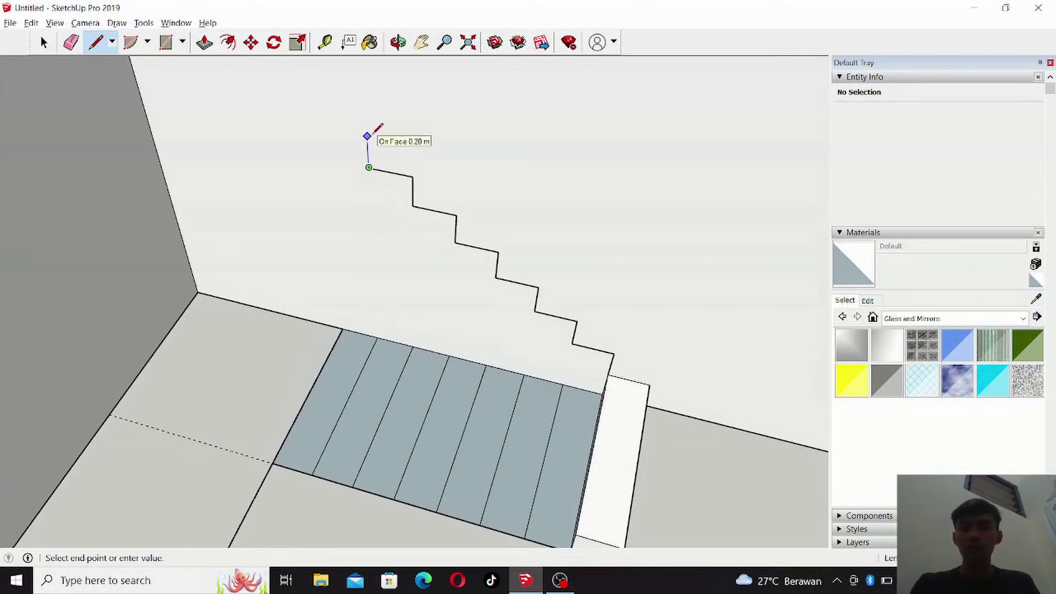
{"action": "left_click", "coordinate": [367, 136]}
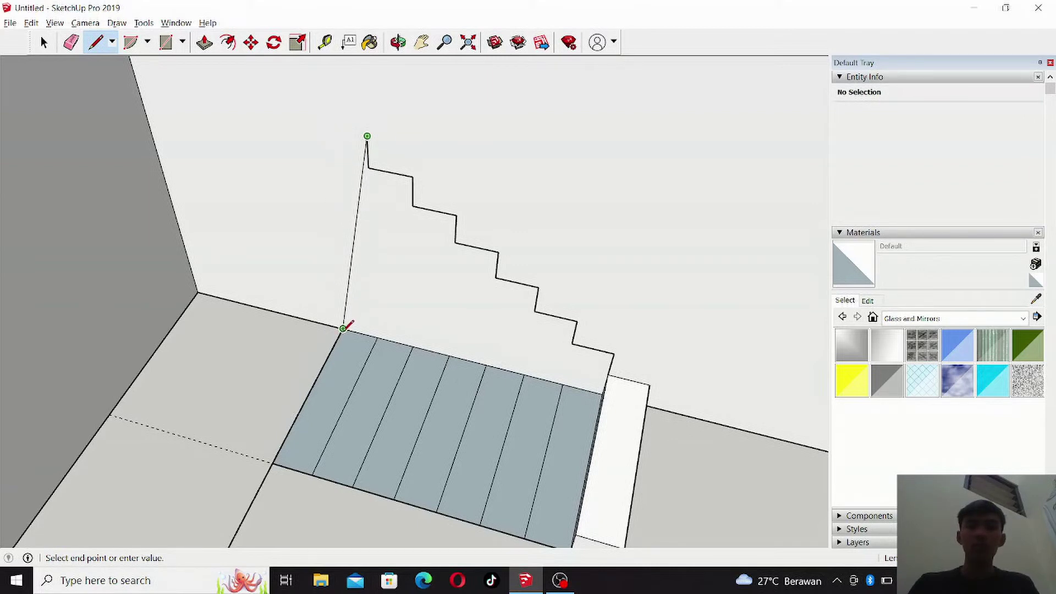
{"action": "left_click", "coordinate": [324, 128]}
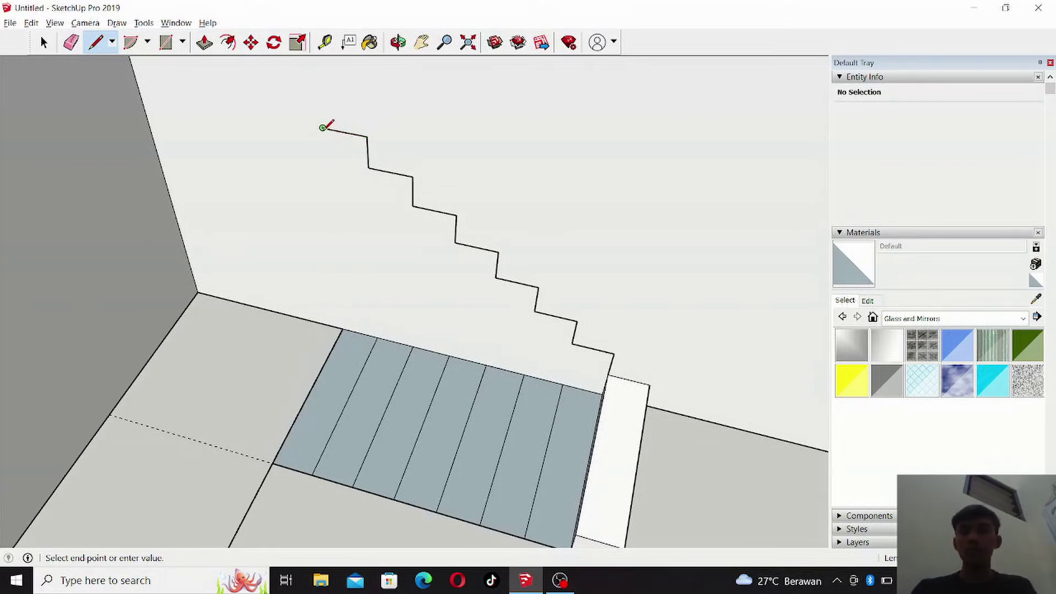
{"action": "key", "text": "Escape"}
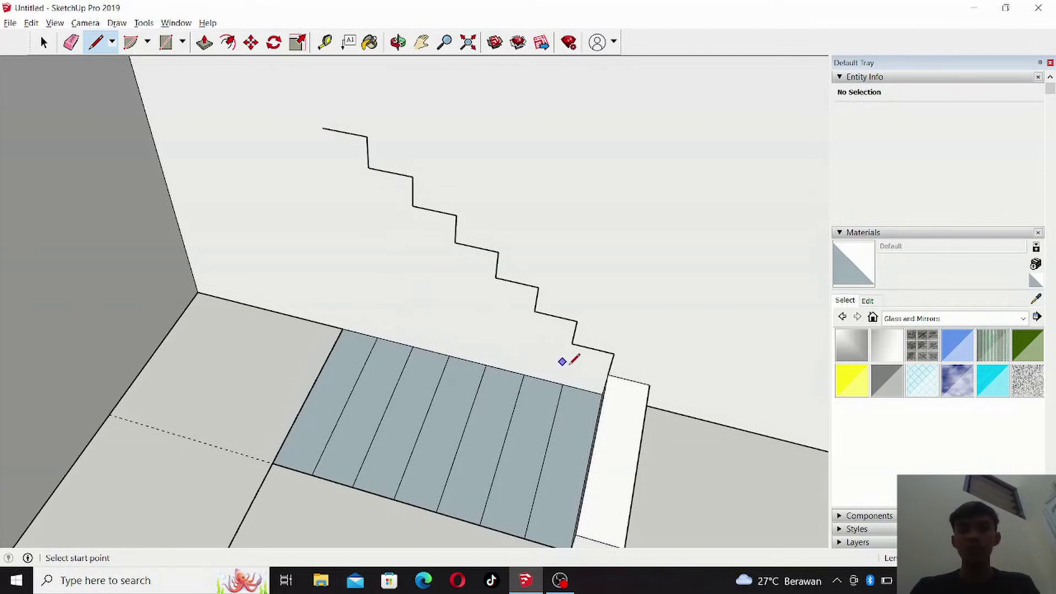
Close the stair outline with a short drop and a diagonal back to the block's corner.
{"action": "left_click", "coordinate": [602, 393]}
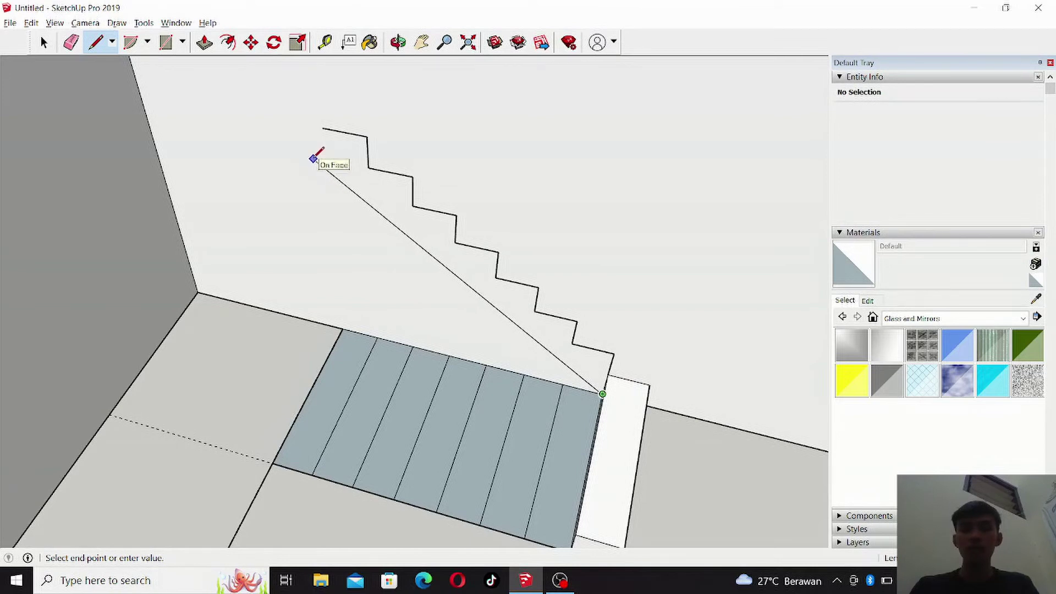
{"action": "key", "text": "Escape"}
{"action": "left_click", "coordinate": [323, 127]}
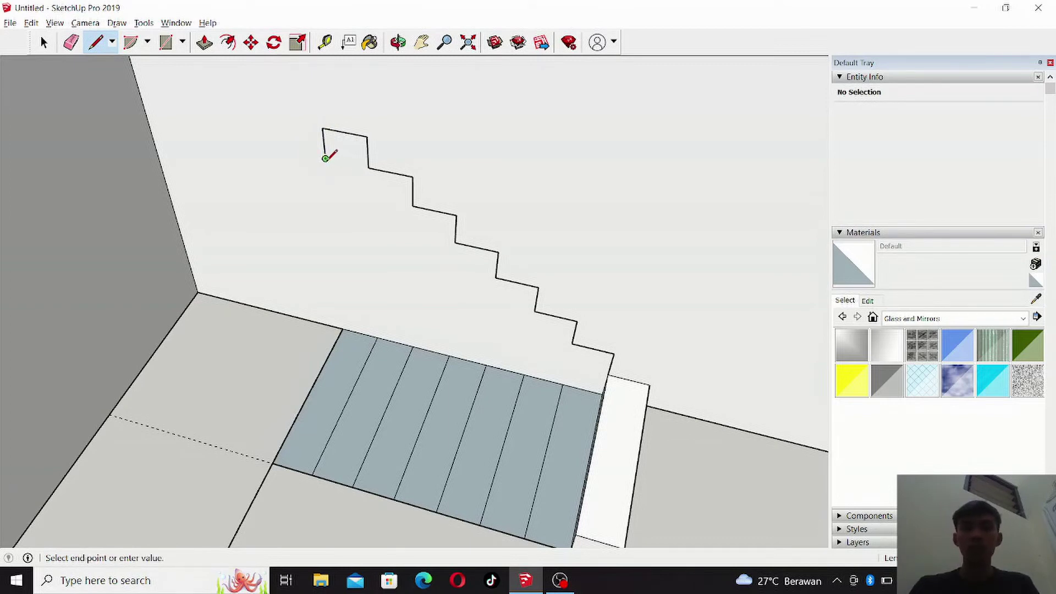
{"action": "left_click", "coordinate": [325, 159]}
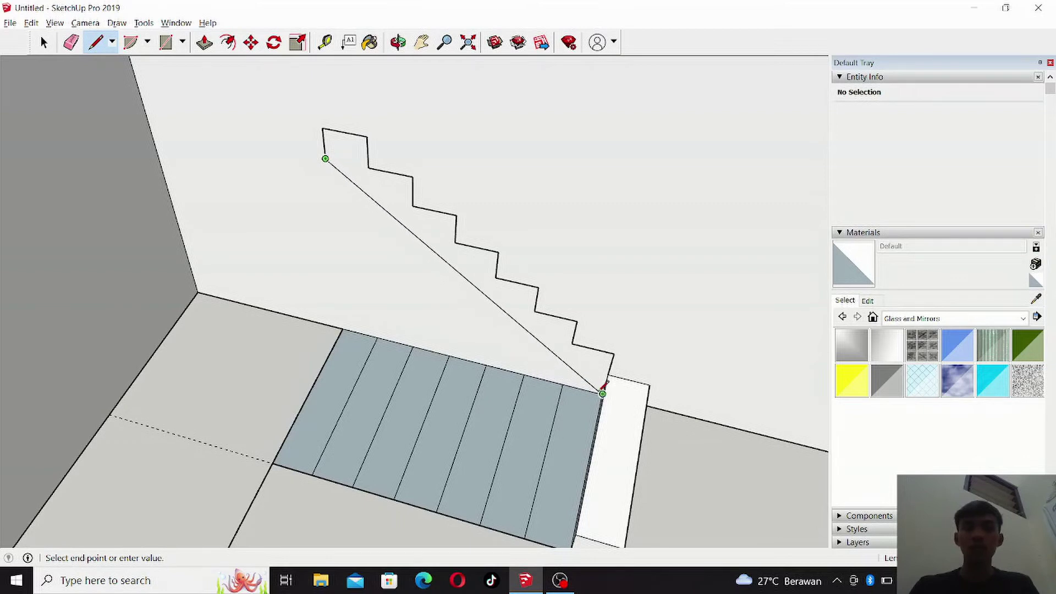
{"action": "left_click", "coordinate": [602, 393]}
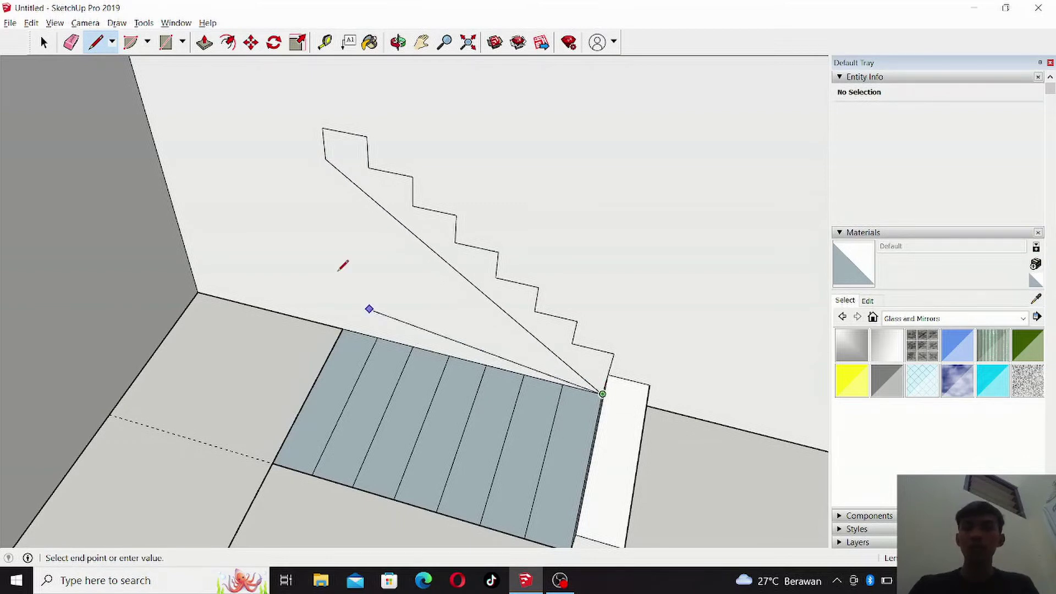
{"action": "key", "text": "Escape"}
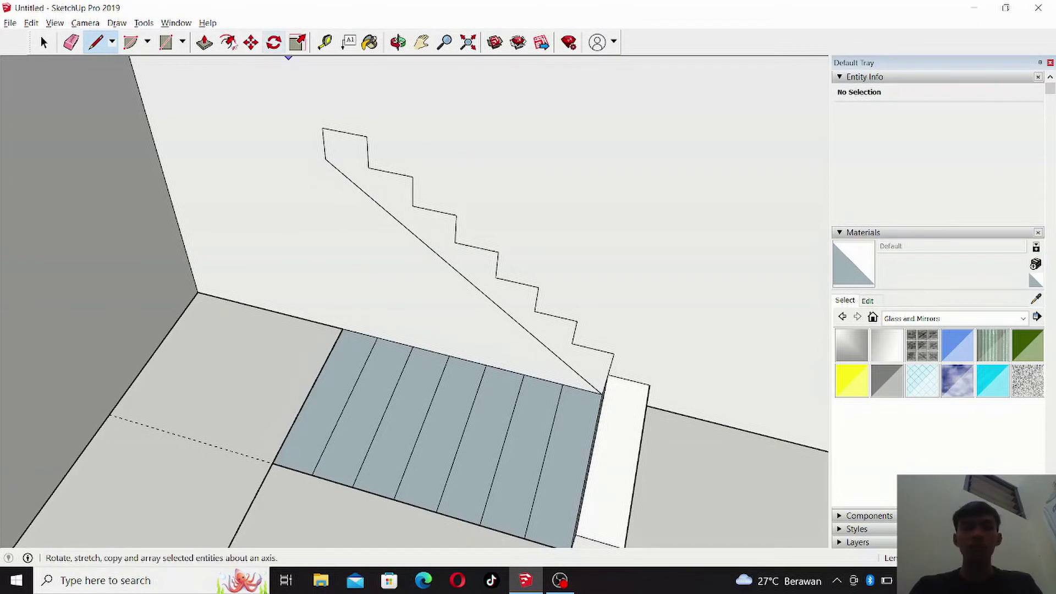
Push/Pull the stair profile face out from the wall to the bottom block's width, forming solid steps.
{"action": "left_click", "coordinate": [204, 42]}
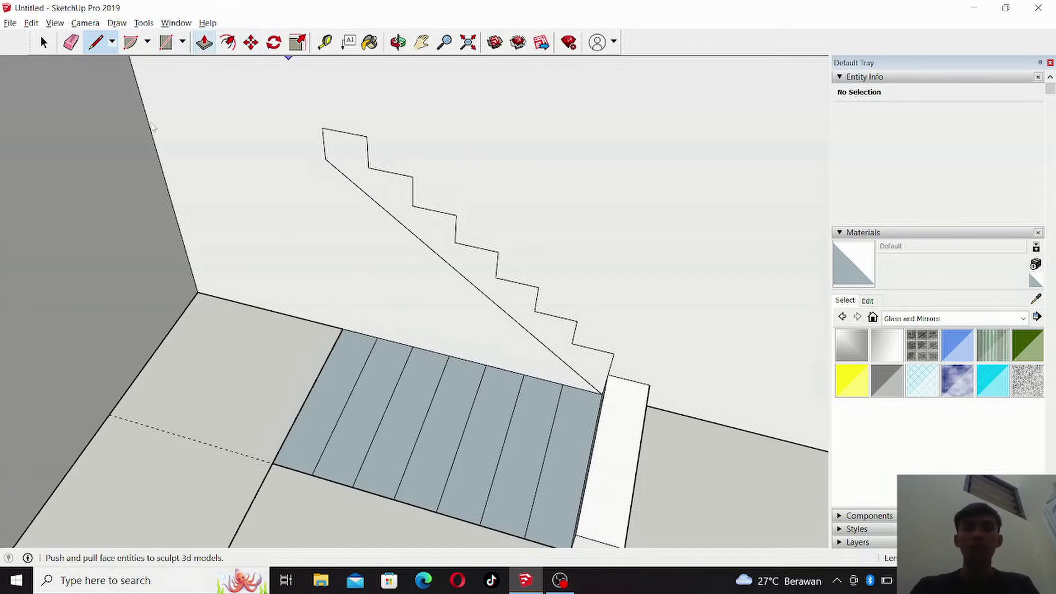
{"action": "left_click", "coordinate": [44, 43]}
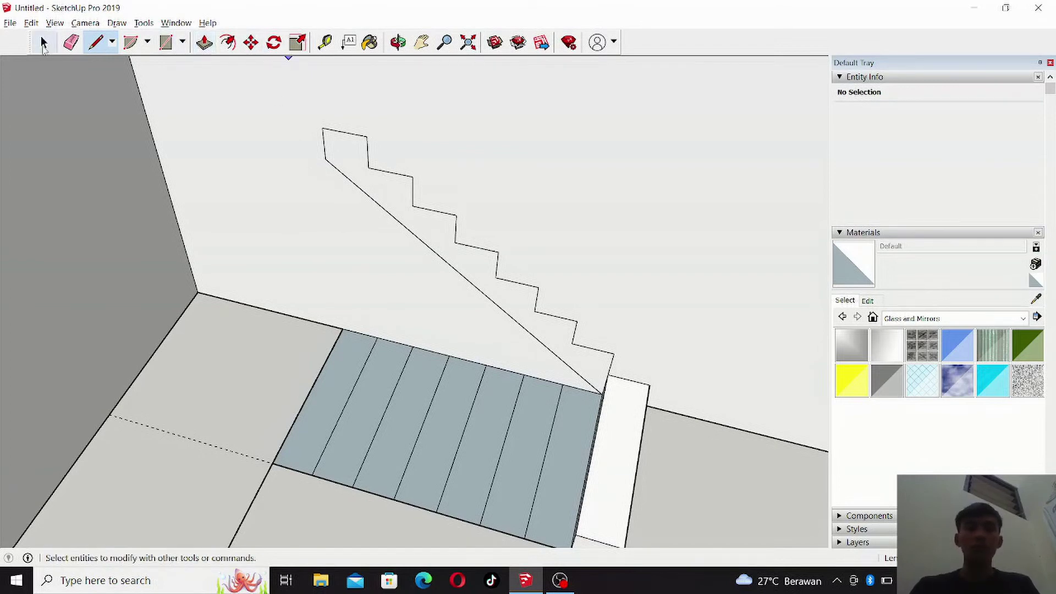
{"action": "left_click", "coordinate": [343, 162]}
{"action": "left_click", "coordinate": [204, 41]}
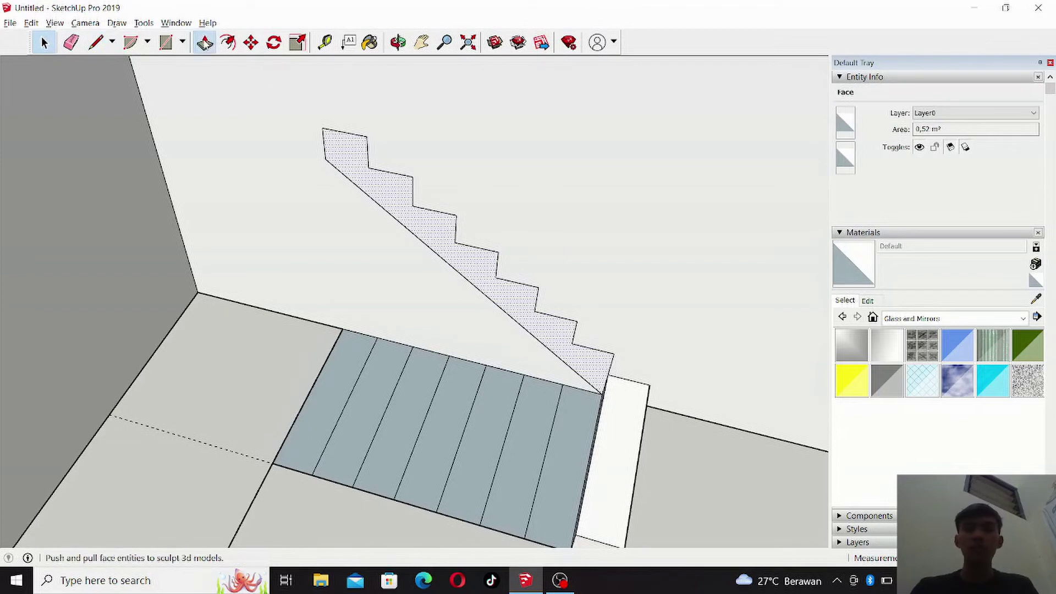
{"action": "scroll", "coordinate": [245, 122], "scroll_direction": "down", "scroll_amount": 2}
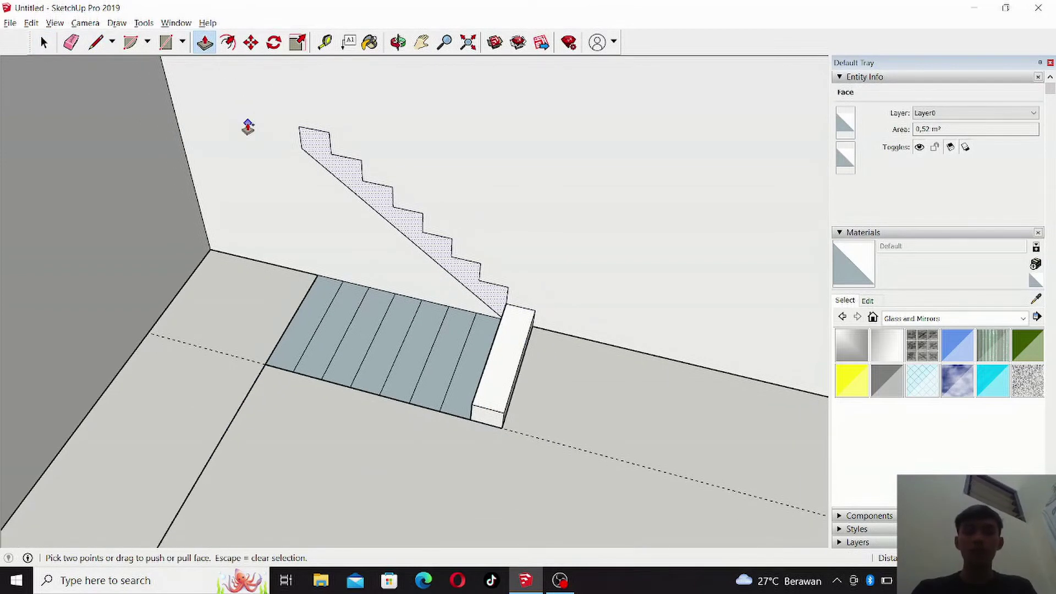
{"action": "scroll", "coordinate": [367, 253], "scroll_direction": "up", "scroll_amount": 1}
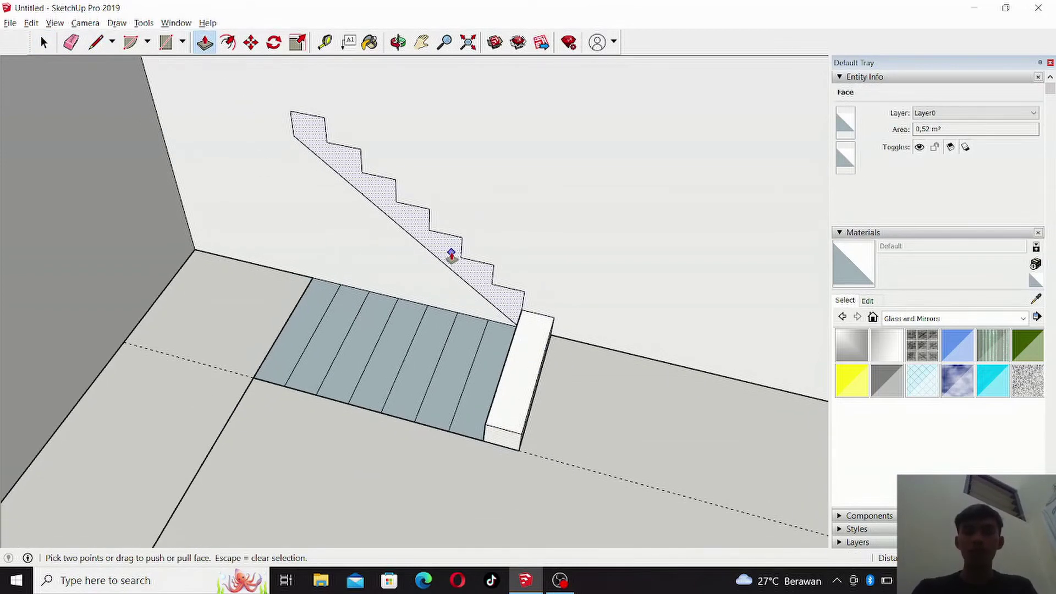
{"action": "left_click", "coordinate": [514, 306]}
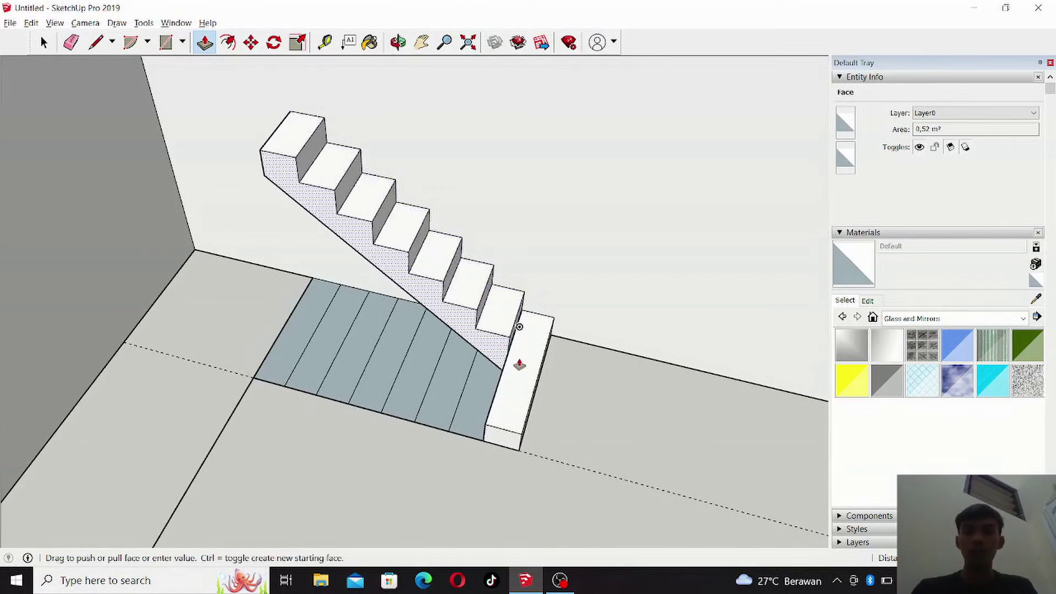
{"action": "left_click", "coordinate": [484, 430]}
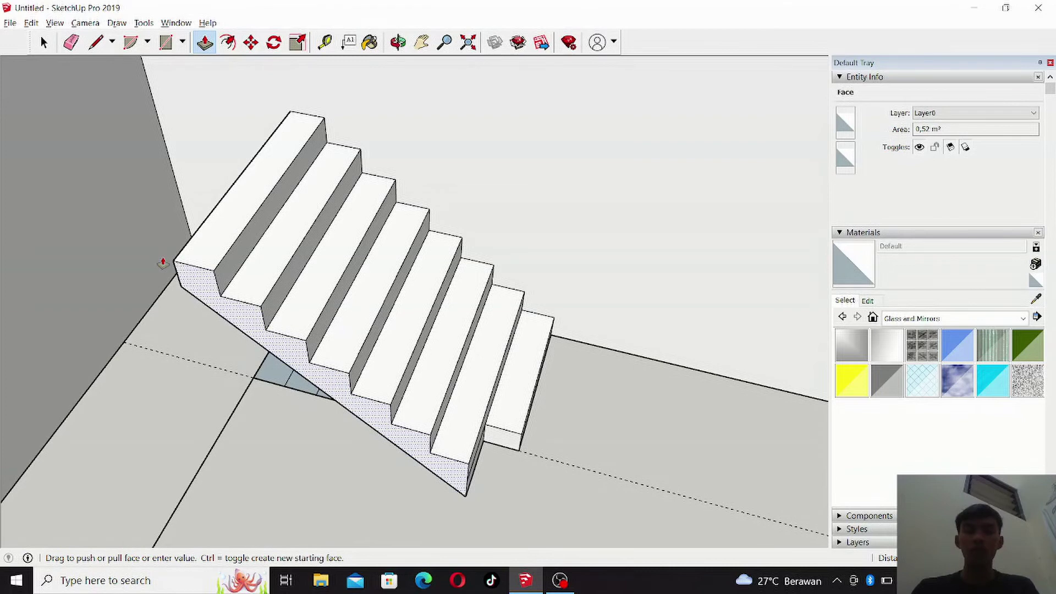
{"action": "left_click", "coordinate": [161, 194]}
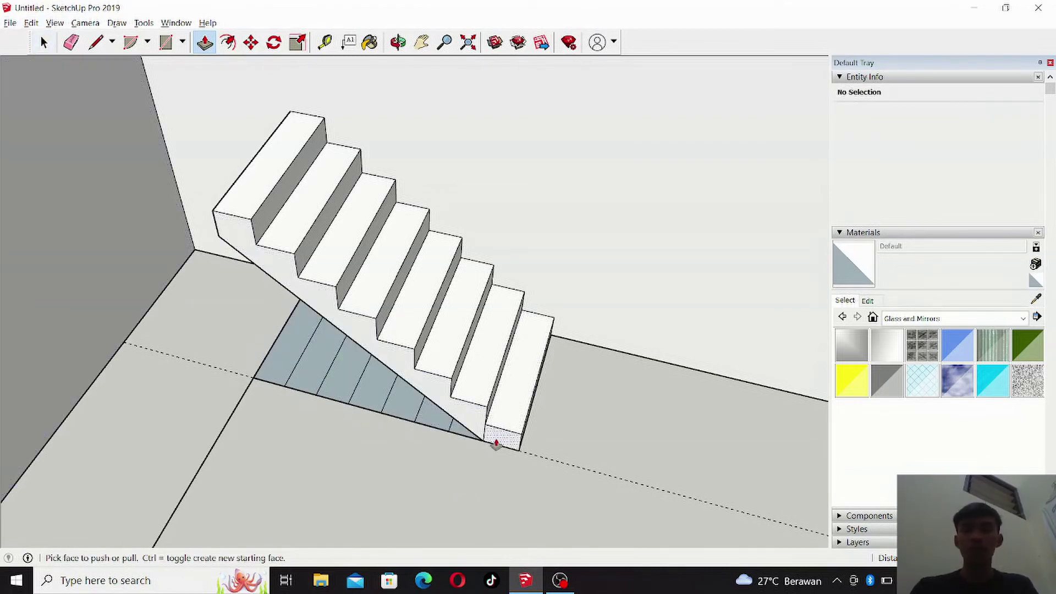
{"action": "left_click", "coordinate": [44, 42]}
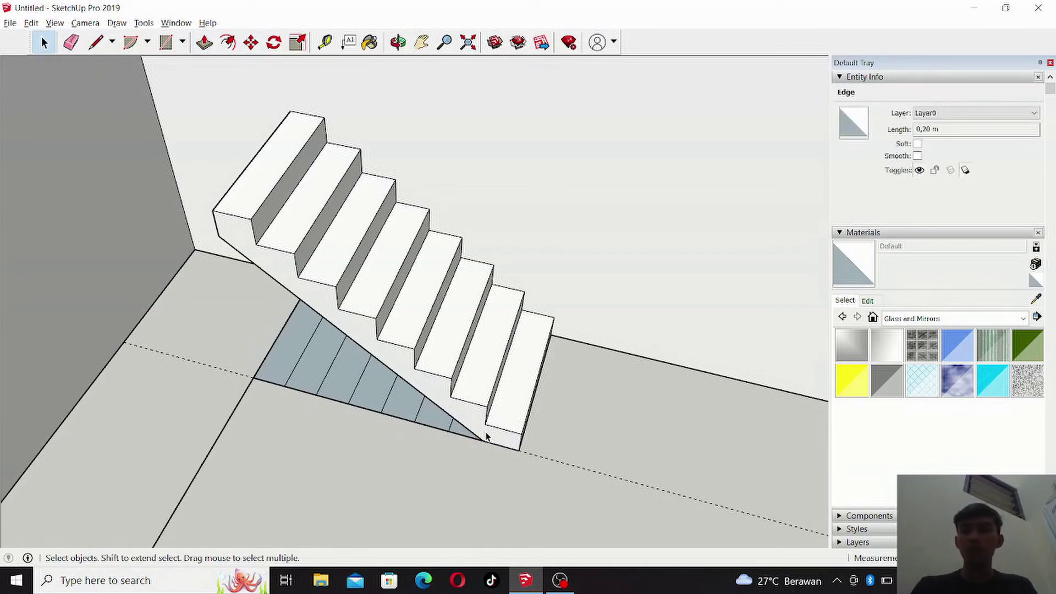
{"action": "left_click", "coordinate": [486, 436]}
Orbit and zoom around the white staircase to inspect its steps and the shaded area beneath.
{"action": "left_click", "coordinate": [398, 43]}
{"action": "mouse_move", "coordinate": [354, 297]}
{"action": "left_mouse_down"}
{"action": "mouse_move", "coordinate": [717, 210]}
{"action": "mouse_move", "coordinate": [605, 245]}
{"action": "mouse_move", "coordinate": [523, 288]}
{"action": "left_mouse_up"}
{"action": "scroll", "coordinate": [453, 393], "scroll_direction": "up", "scroll_amount": 2}
{"action": "scroll", "coordinate": [476, 361], "scroll_direction": "up", "scroll_amount": 2}
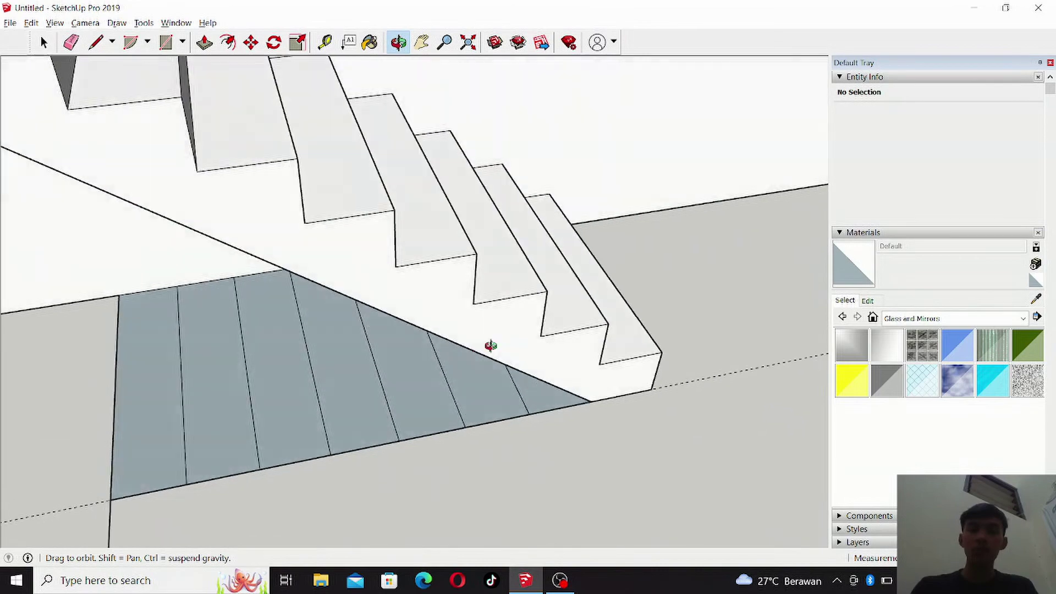
{"action": "scroll", "coordinate": [476, 362], "scroll_direction": "down", "scroll_amount": 3}
{"action": "left_click_drag", "start_coordinate": [601, 220], "coordinate": [439, 287]}
{"action": "scroll", "coordinate": [440, 287], "scroll_direction": "down", "scroll_amount": 1}
{"action": "scroll", "coordinate": [442, 289], "scroll_direction": "down", "scroll_amount": 1}
{"action": "scroll", "coordinate": [442, 289], "scroll_direction": "down", "scroll_amount": 1}
{"action": "mouse_move", "coordinate": [420, 226]}
{"action": "left_mouse_down"}
{"action": "mouse_move", "coordinate": [208, 231]}
{"action": "mouse_move", "coordinate": [145, 216]}
{"action": "mouse_move", "coordinate": [225, 270]}
{"action": "left_mouse_up"}
{"action": "scroll", "coordinate": [226, 270], "scroll_direction": "down", "scroll_amount": 3}
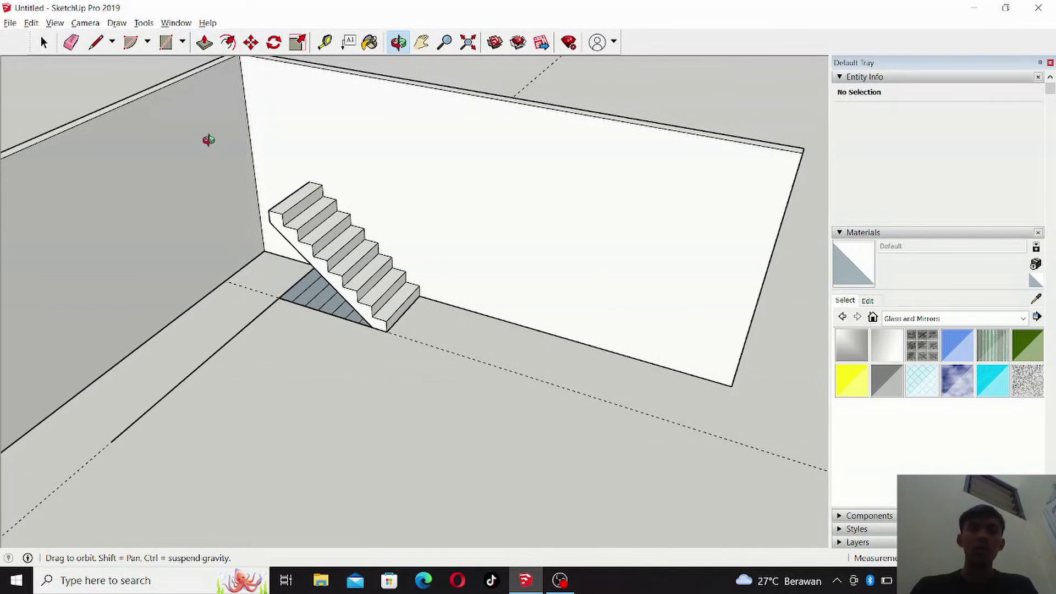
{"action": "left_click_drag", "start_coordinate": [208, 140], "coordinate": [245, 165]}
{"action": "scroll", "coordinate": [246, 165], "scroll_direction": "up", "scroll_amount": 3}
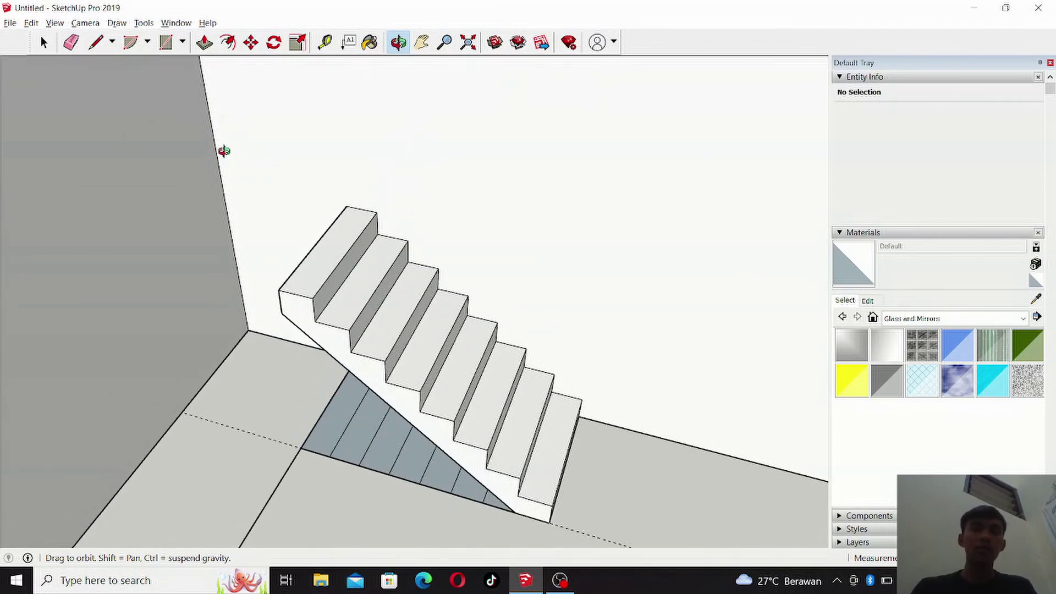
Draw a four-corner landing face from the top step's corner across to the side wall.
{"action": "left_click", "coordinate": [96, 42]}
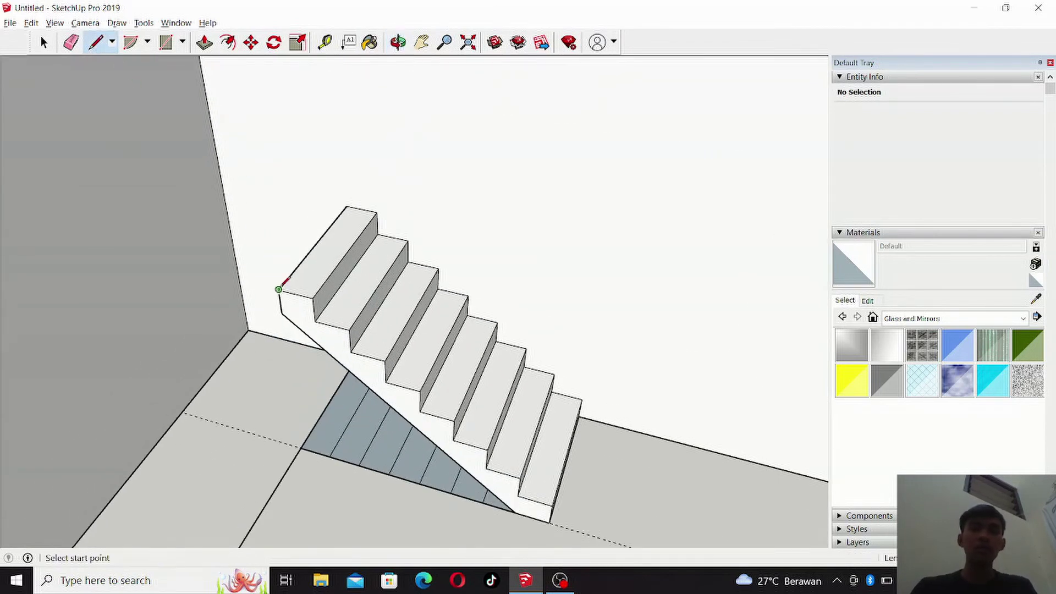
{"action": "left_click", "coordinate": [279, 288]}
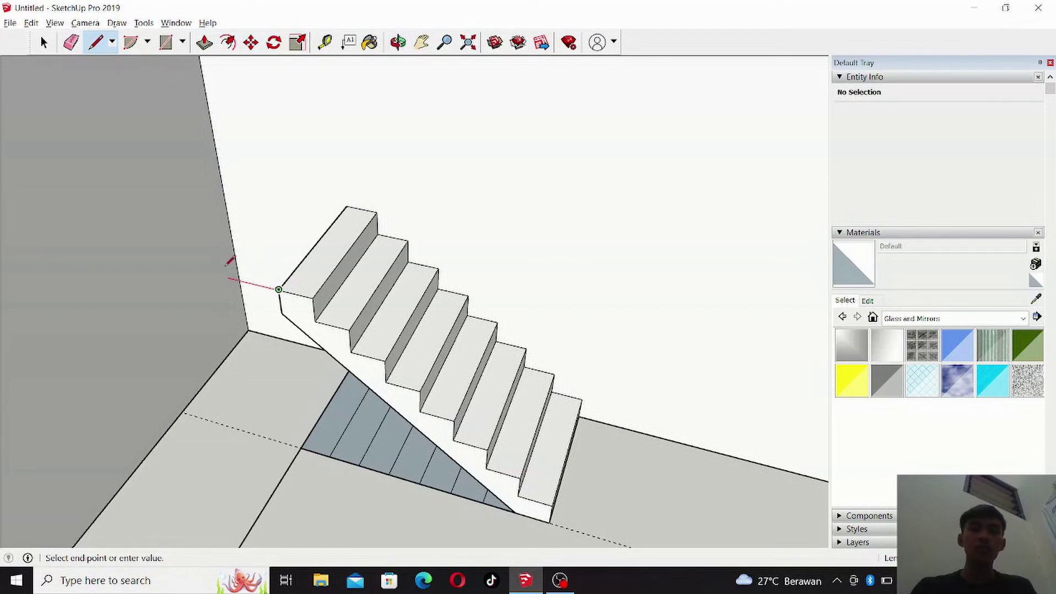
{"action": "left_click", "coordinate": [139, 255]}
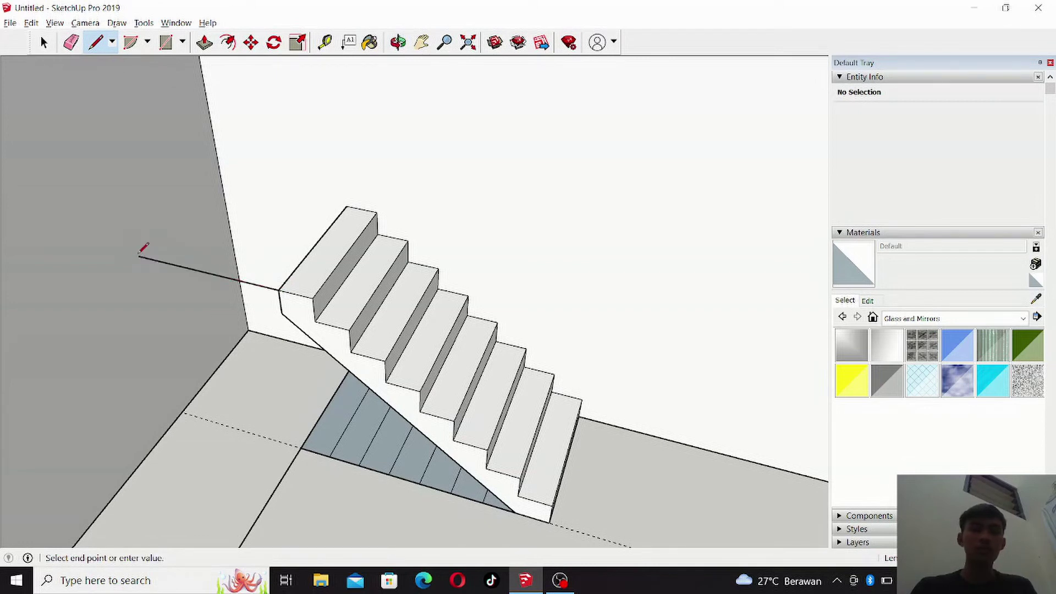
{"action": "left_click", "coordinate": [221, 180]}
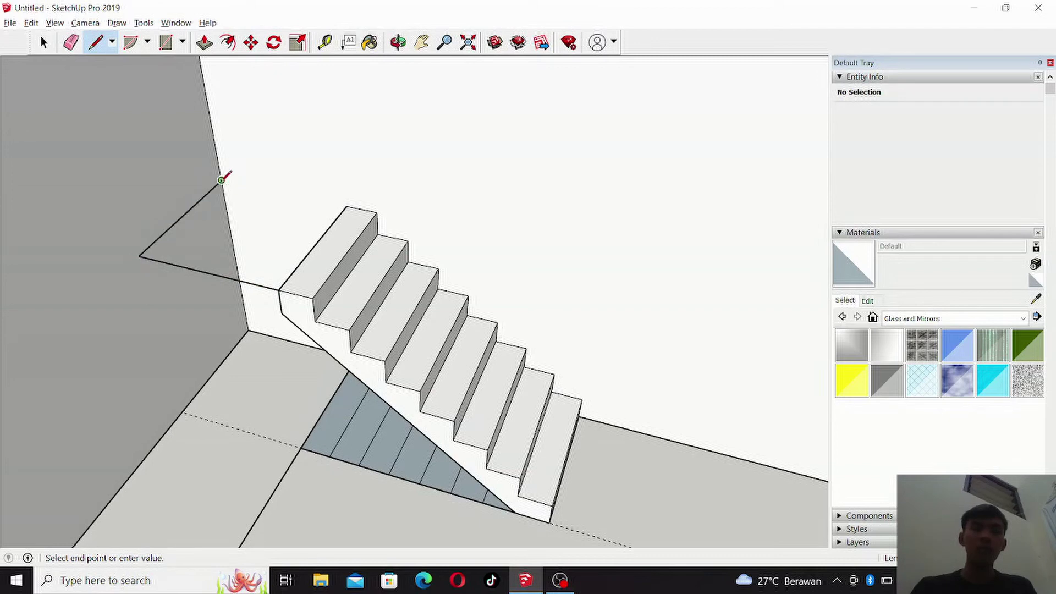
{"action": "left_click", "coordinate": [346, 206]}
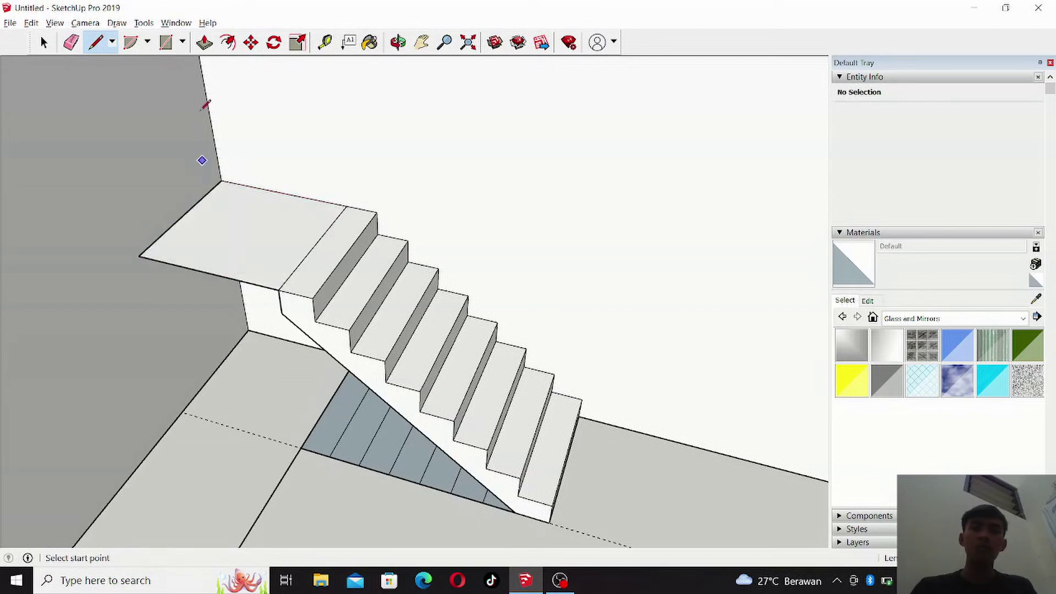
{"action": "left_click", "coordinate": [399, 43]}
From beneath the landing, pull its face downward to give it slab thickness.
{"action": "mouse_move", "coordinate": [264, 207]}
{"action": "left_mouse_down"}
{"action": "mouse_move", "coordinate": [292, 82]}
{"action": "mouse_move", "coordinate": [277, 157]}
{"action": "left_mouse_up"}
{"action": "left_click_drag", "start_coordinate": [249, 234], "coordinate": [304, 94]}
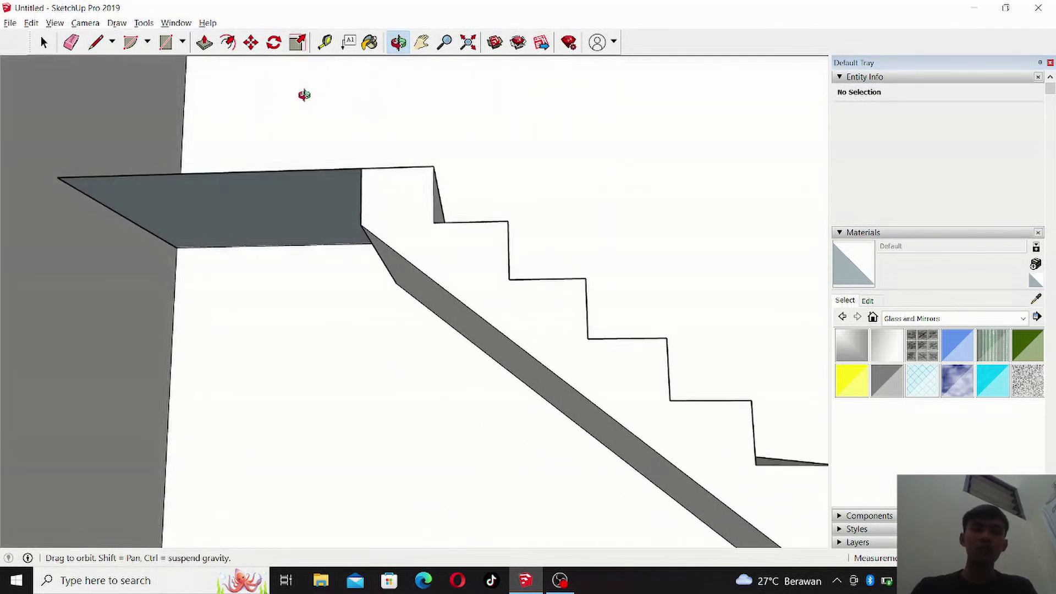
{"action": "left_click", "coordinate": [204, 43]}
{"action": "left_click", "coordinate": [317, 227]}
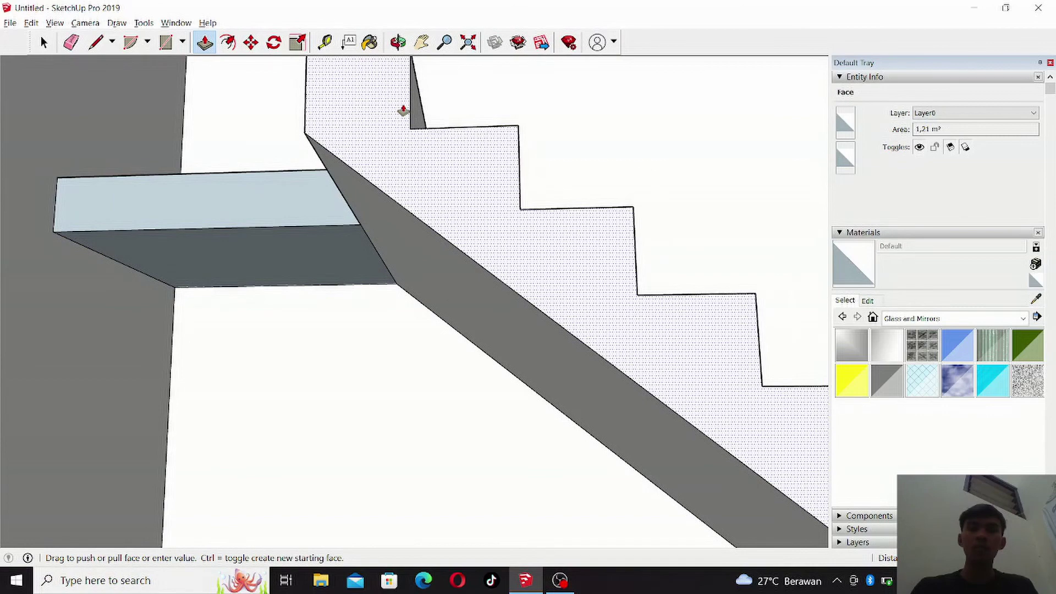
{"action": "left_click", "coordinate": [404, 110]}
Check the slab from above, nudging its top face and restoring it to the original height.
{"action": "left_click", "coordinate": [398, 42]}
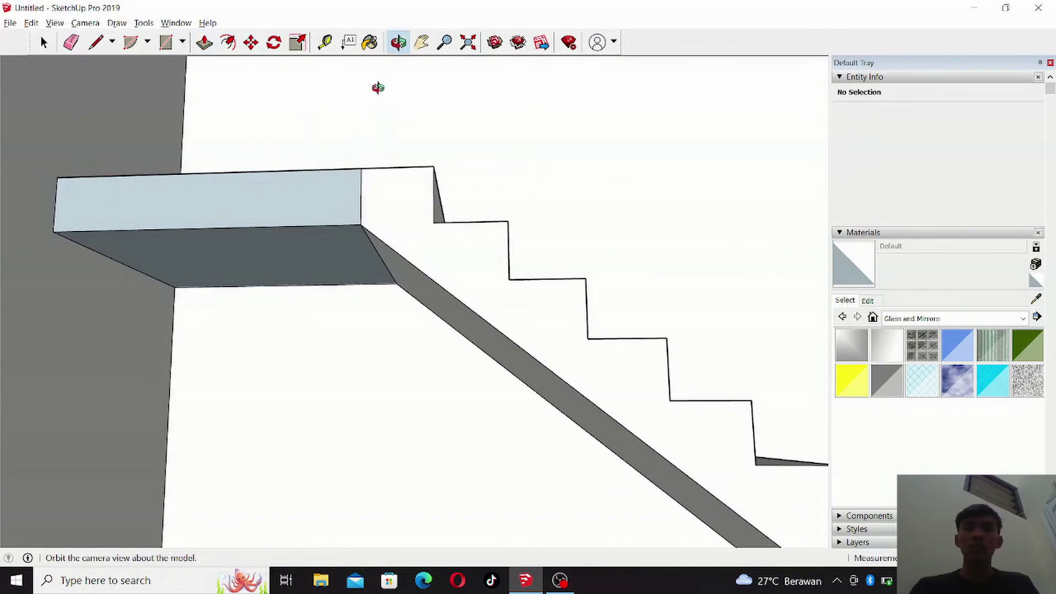
{"action": "left_click_drag", "start_coordinate": [332, 238], "coordinate": [142, 490]}
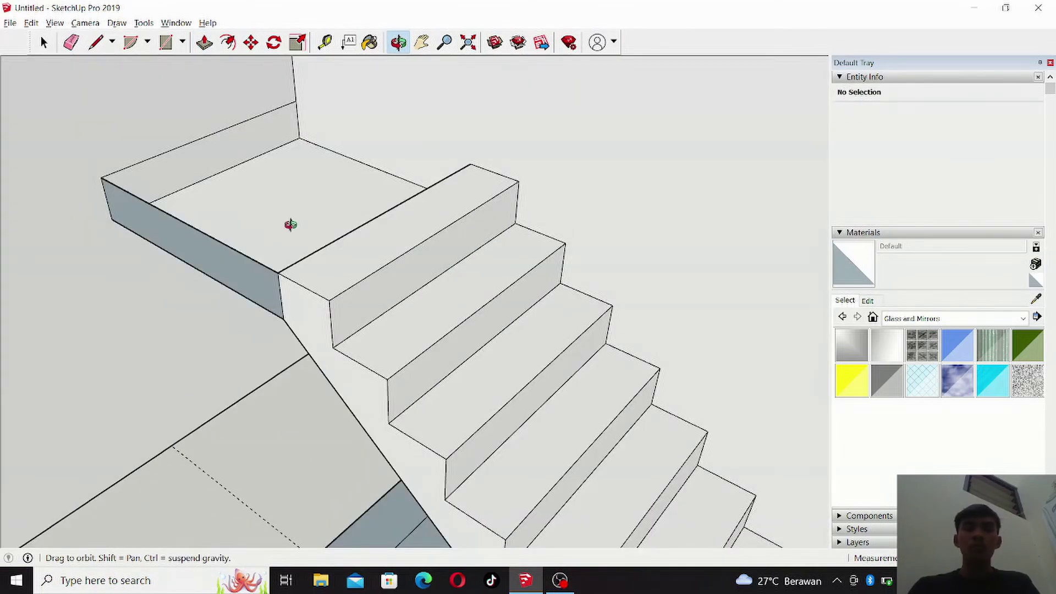
{"action": "left_click", "coordinate": [204, 41]}
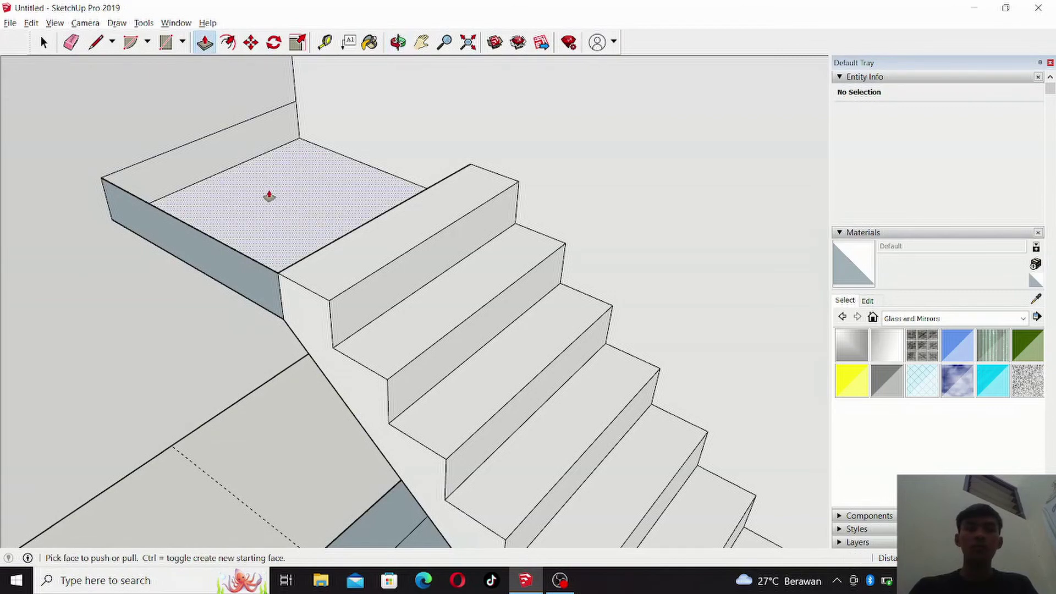
{"action": "left_click", "coordinate": [269, 196]}
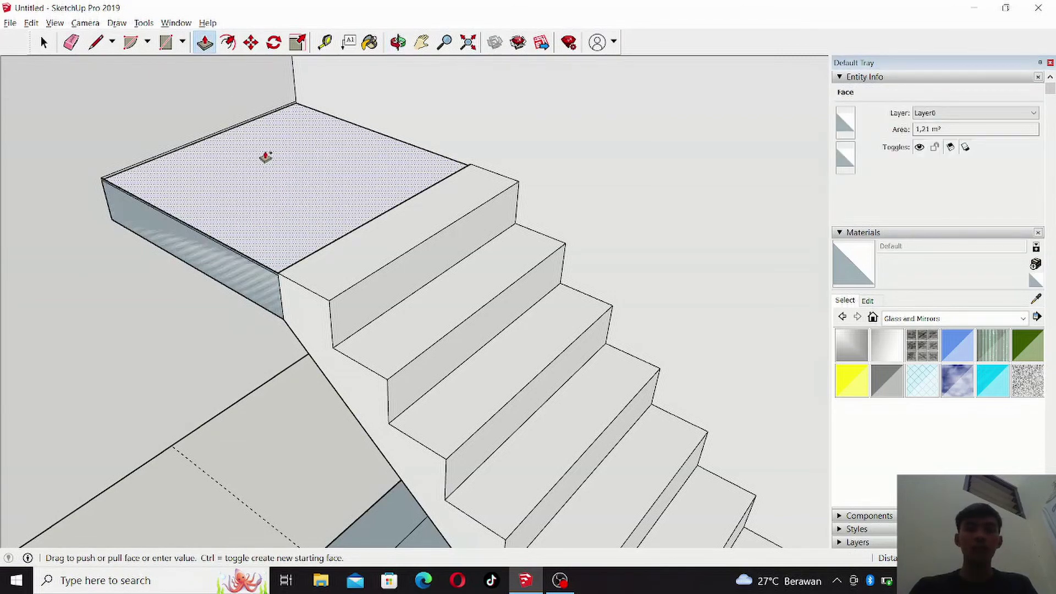
{"action": "left_click", "coordinate": [221, 204]}
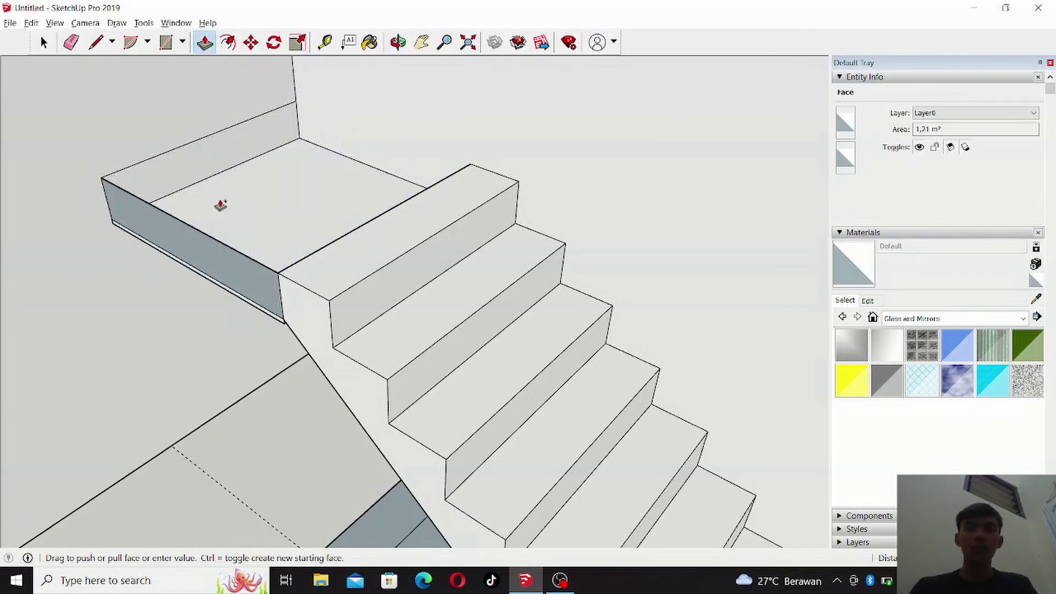
{"action": "left_click", "coordinate": [169, 214]}
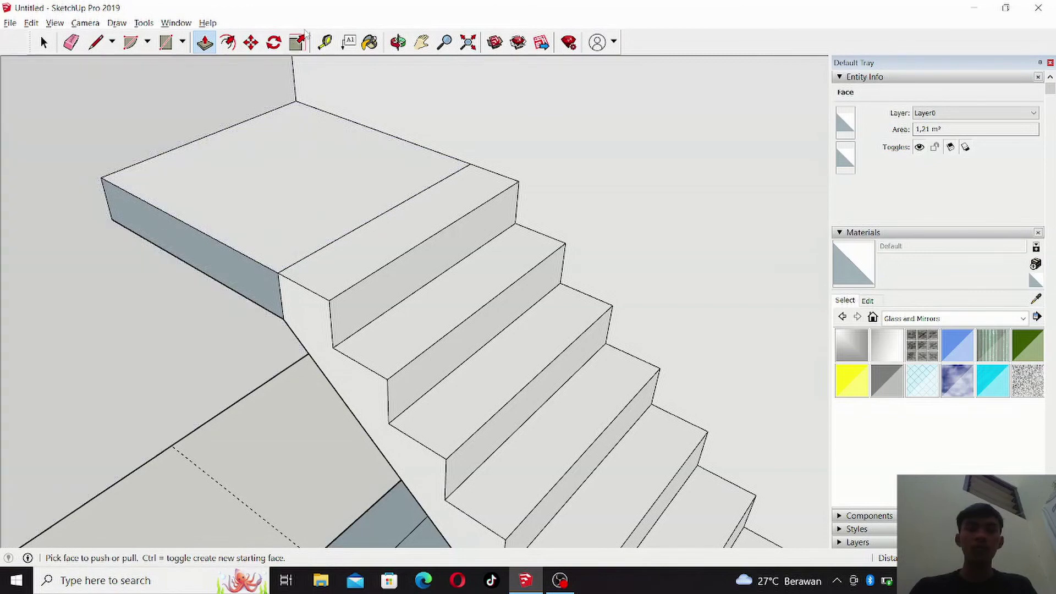
{"action": "left_click", "coordinate": [394, 50]}
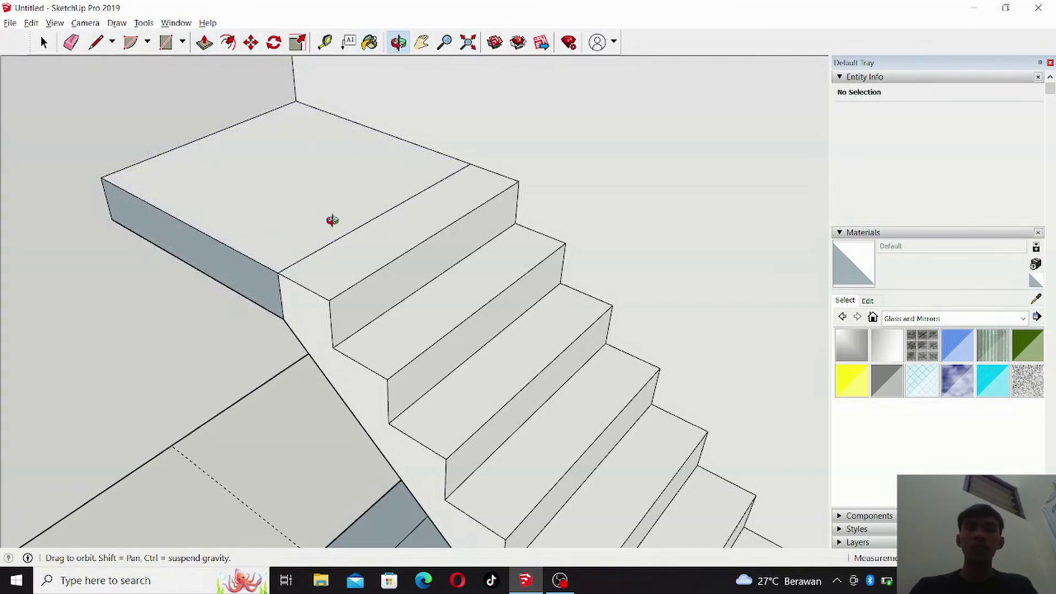
{"action": "mouse_move", "coordinate": [308, 266]}
{"action": "left_mouse_down"}
{"action": "mouse_move", "coordinate": [474, 123]}
{"action": "mouse_move", "coordinate": [345, 283]}
{"action": "left_mouse_up"}
Orbit to the opposite side of the room and zoom in close on the landing.
{"action": "scroll", "coordinate": [345, 282], "scroll_direction": "down", "scroll_amount": 1}
{"action": "scroll", "coordinate": [345, 282], "scroll_direction": "down", "scroll_amount": 1}
{"action": "scroll", "coordinate": [345, 282], "scroll_direction": "down", "scroll_amount": 1}
{"action": "scroll", "coordinate": [344, 282], "scroll_direction": "down", "scroll_amount": 2}
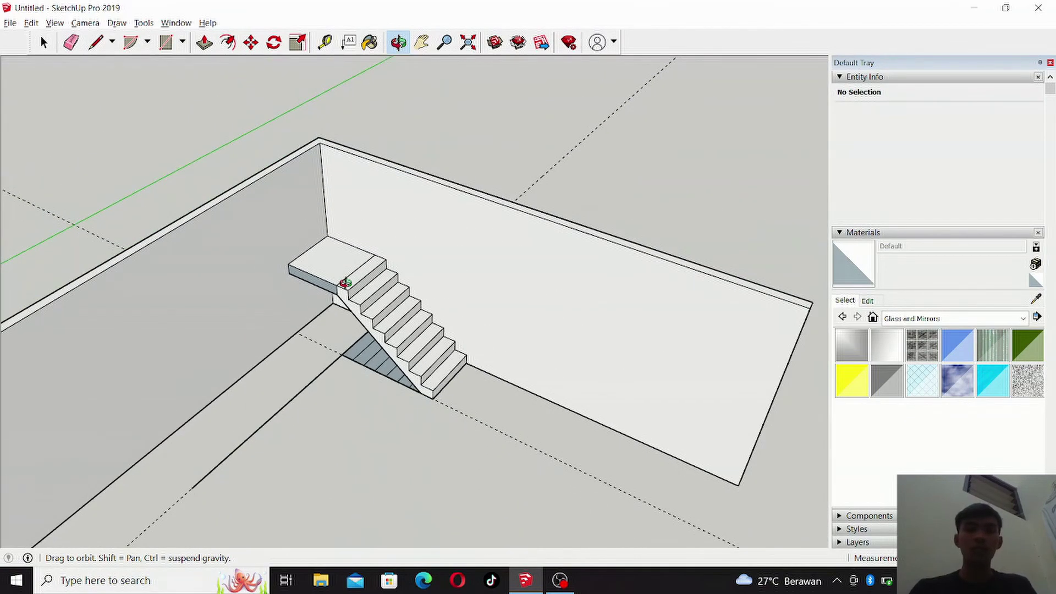
{"action": "mouse_move", "coordinate": [345, 283]}
{"action": "left_mouse_down"}
{"action": "mouse_move", "coordinate": [155, 302]}
{"action": "mouse_move", "coordinate": [264, 289]}
{"action": "mouse_move", "coordinate": [244, 327]}
{"action": "mouse_move", "coordinate": [226, 280]}
{"action": "left_mouse_up"}
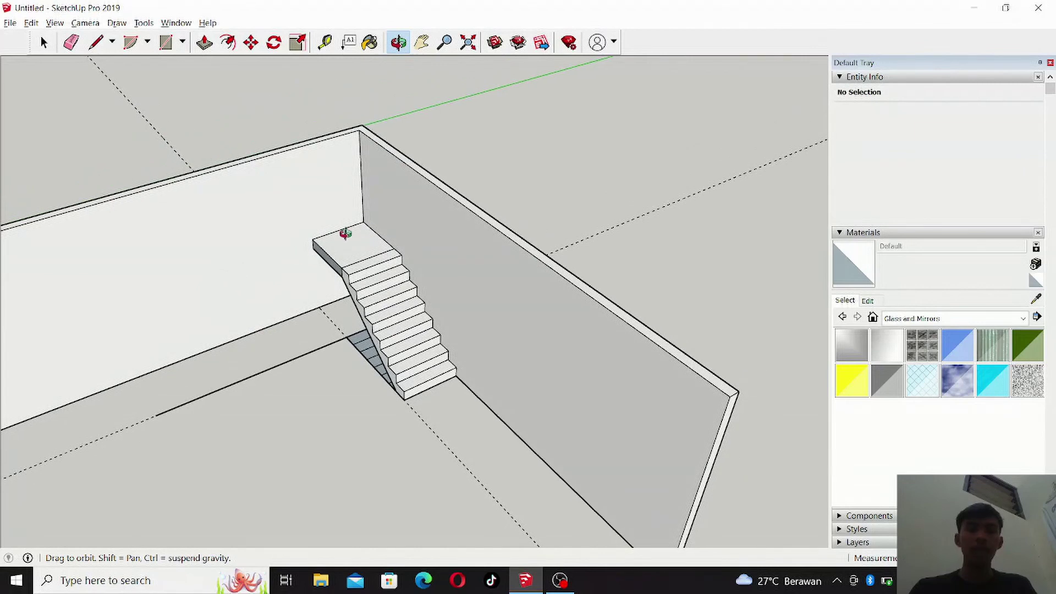
{"action": "left_click_drag", "start_coordinate": [315, 229], "coordinate": [236, 245]}
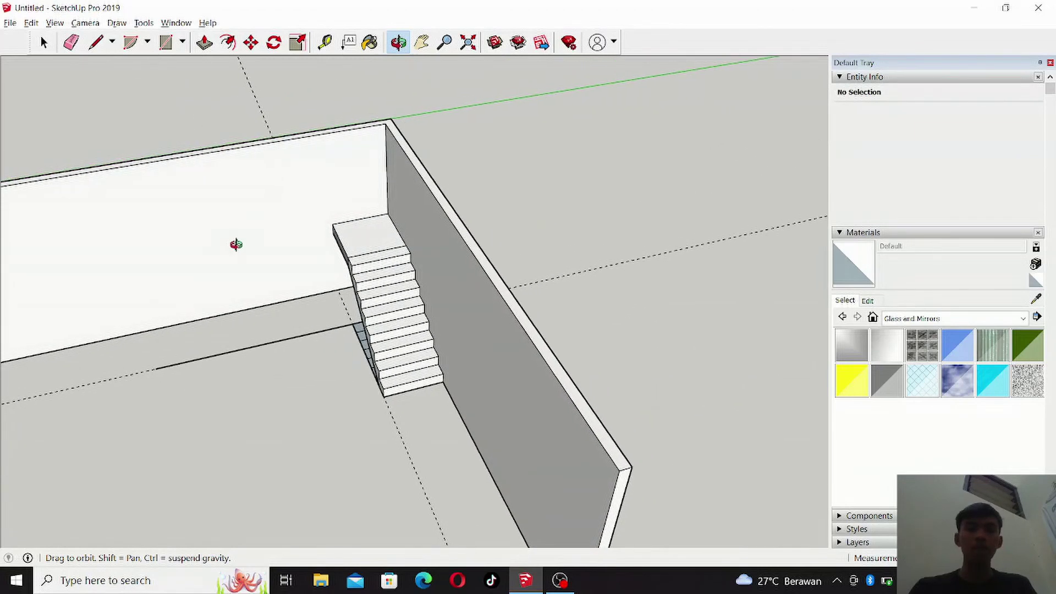
{"action": "scroll", "coordinate": [306, 182], "scroll_direction": "up", "scroll_amount": 1}
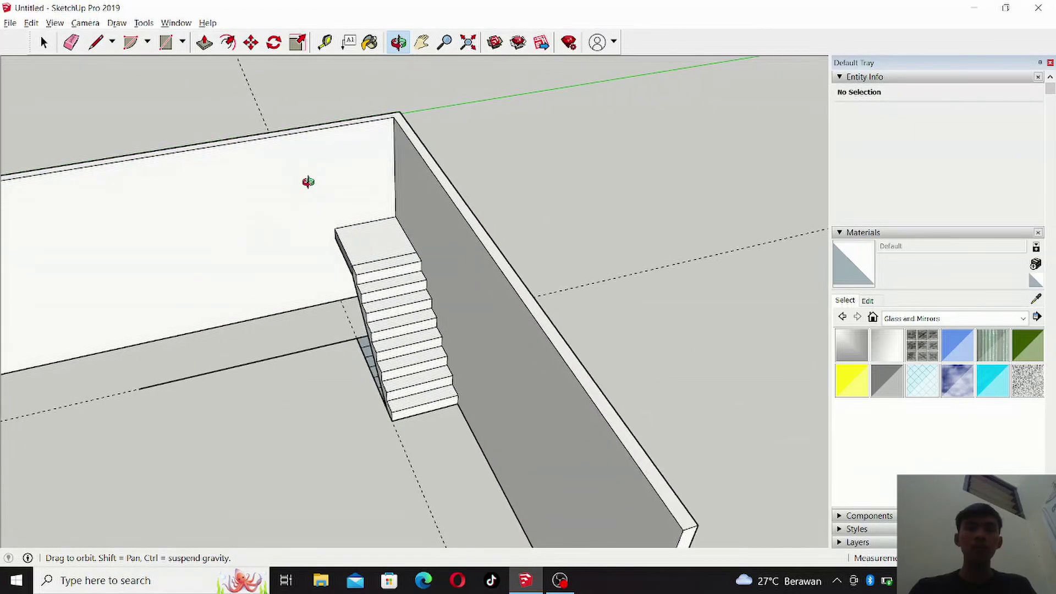
{"action": "scroll", "coordinate": [308, 182], "scroll_direction": "up", "scroll_amount": 2}
{"action": "scroll", "coordinate": [307, 182], "scroll_direction": "up", "scroll_amount": 2}
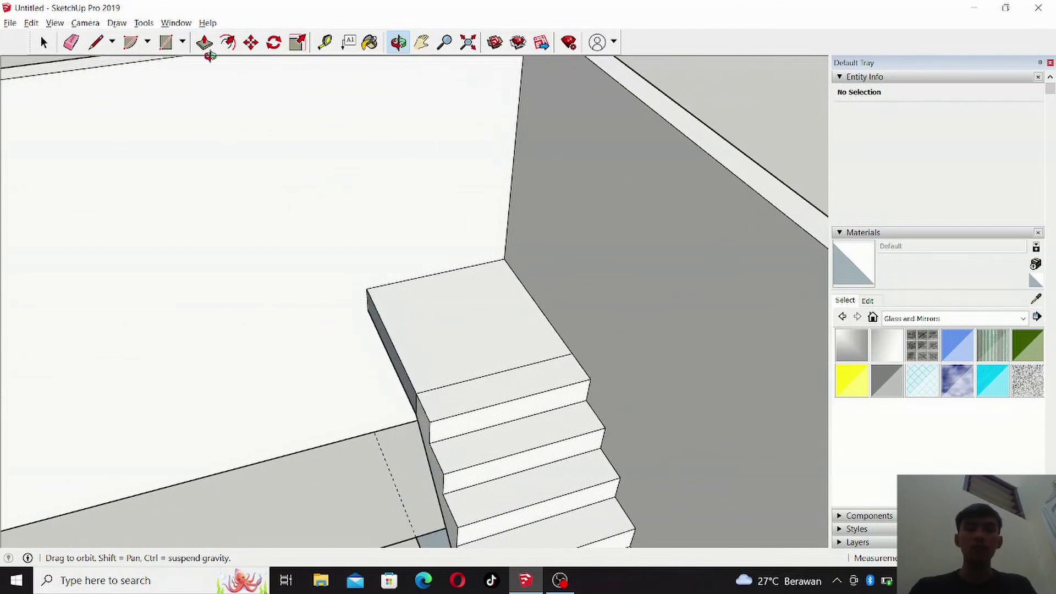
{"action": "left_click", "coordinate": [95, 42]}
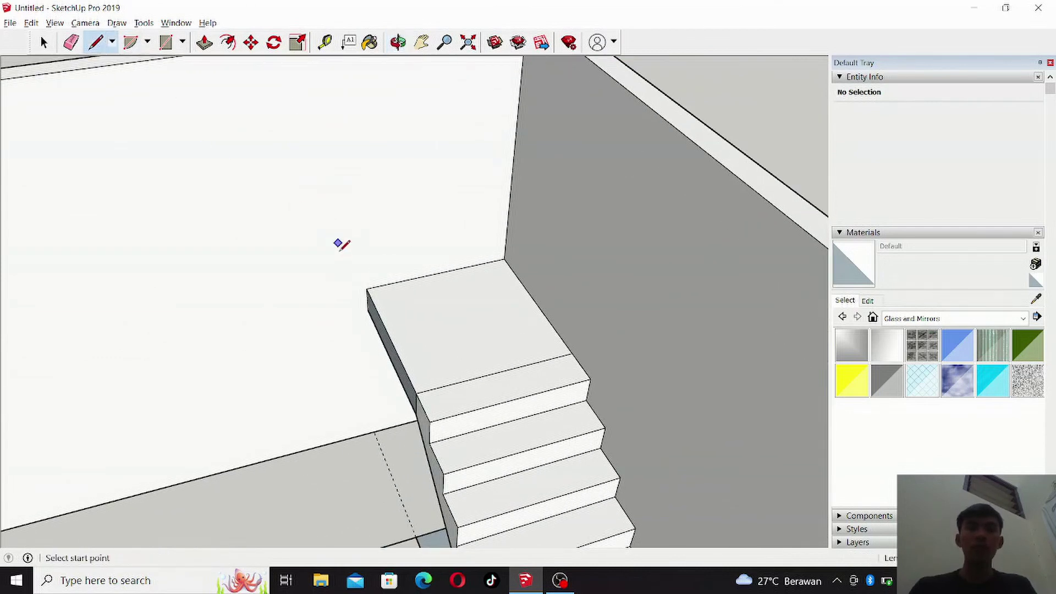
Draw a 10-long edge at the landing's outer corner, then undo back to a flat landing face.
{"action": "left_click", "coordinate": [367, 288]}
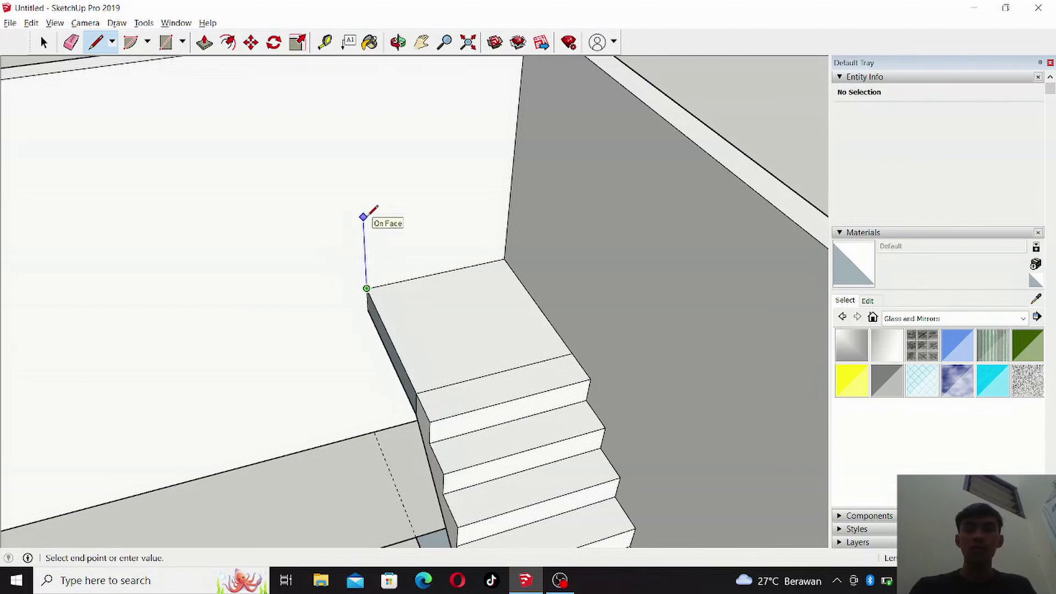
{"action": "type", "text": "10"}
{"action": "key", "text": "Return"}
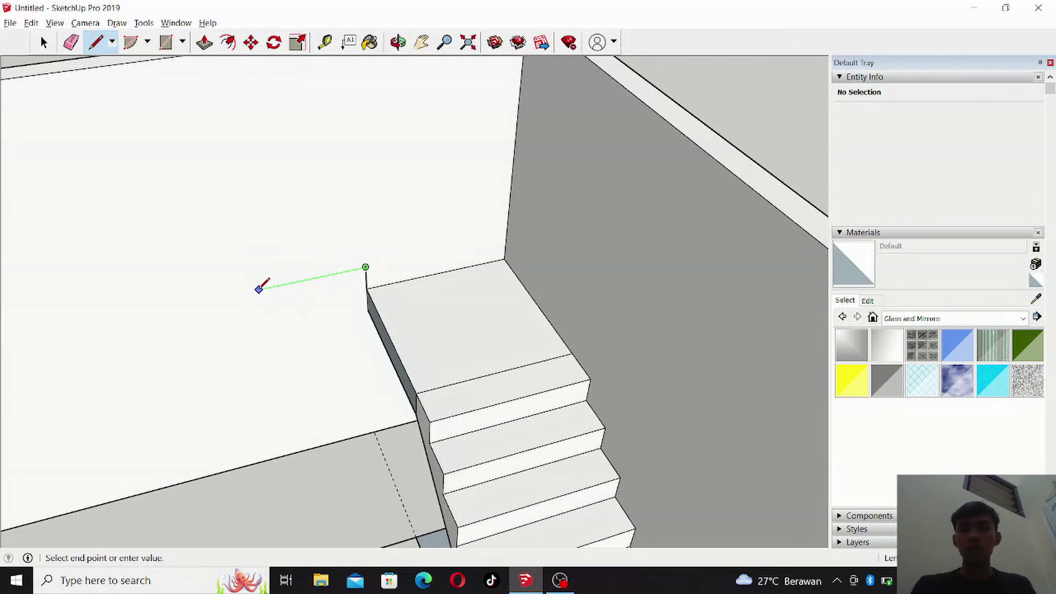
{"action": "left_click", "coordinate": [44, 43]}
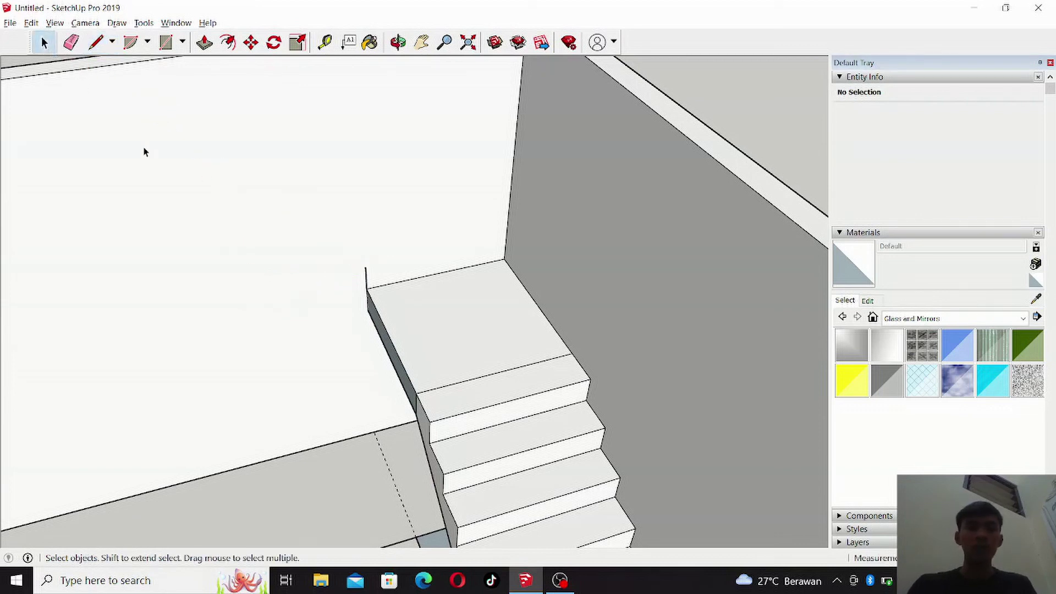
{"action": "key", "text": "ctrl+z"}
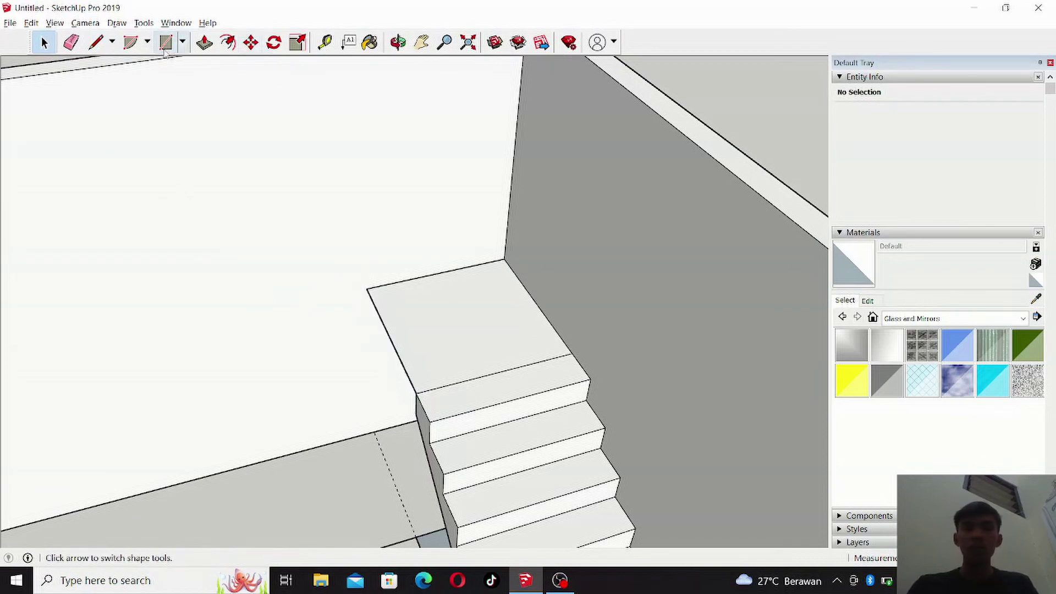
Pull the landing's top face up so it stands a step above the top tread.
{"action": "left_click", "coordinate": [205, 42]}
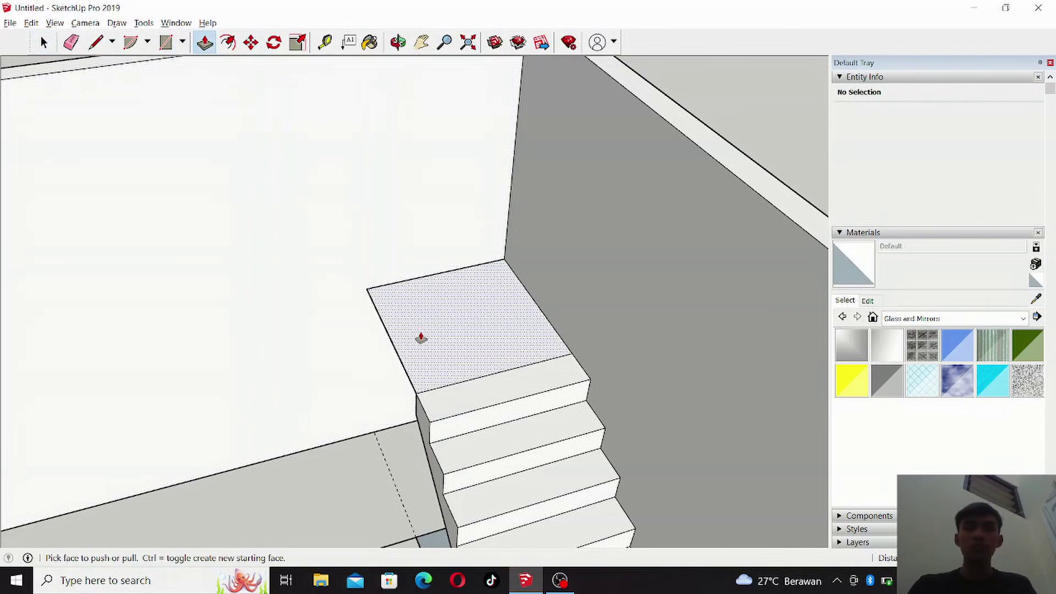
{"action": "left_click", "coordinate": [419, 336]}
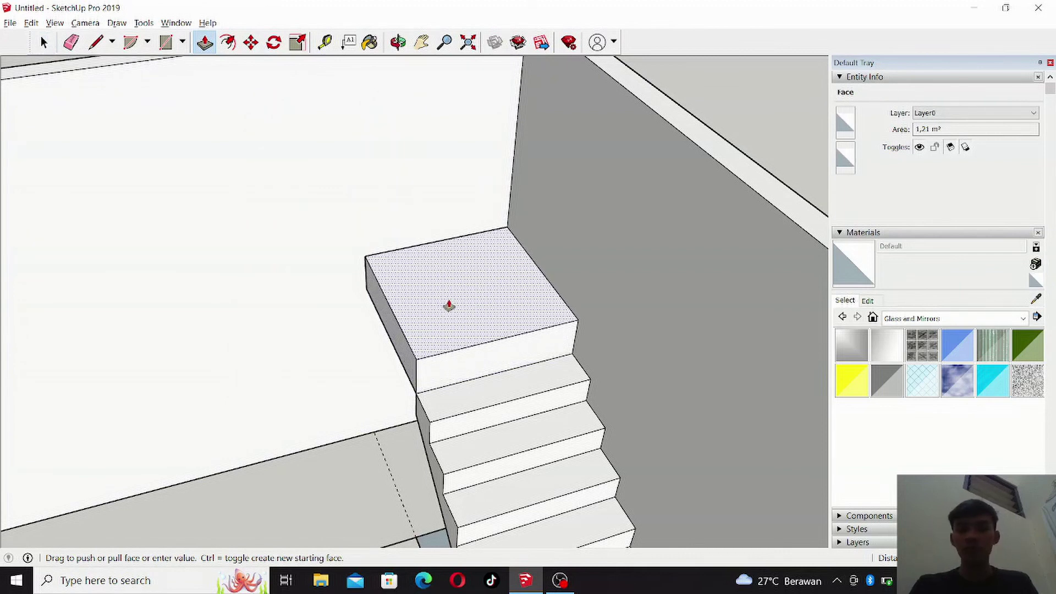
{"action": "left_click", "coordinate": [449, 306]}
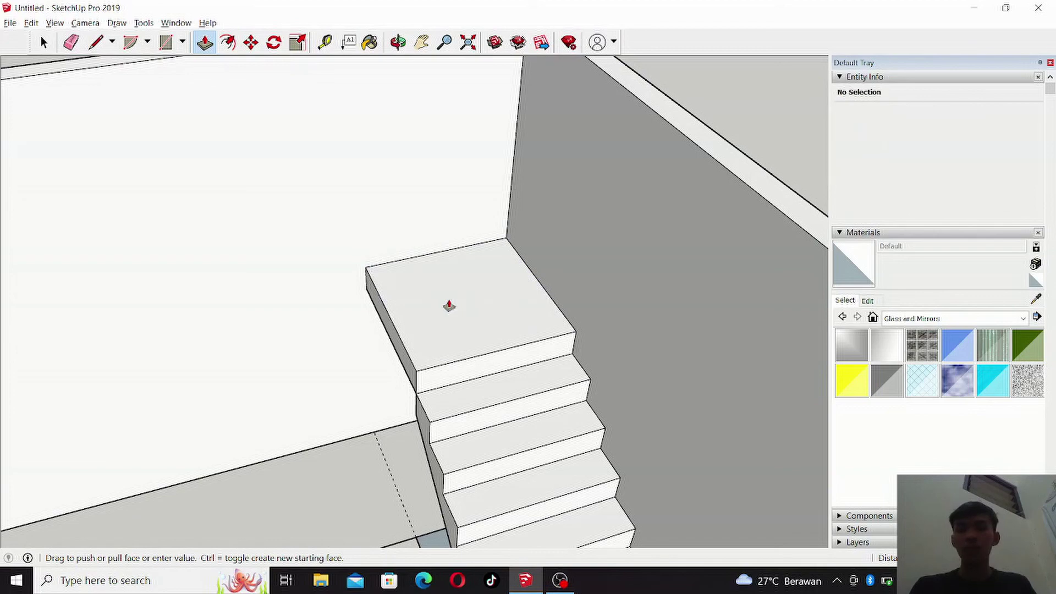
{"action": "left_click", "coordinate": [96, 42]}
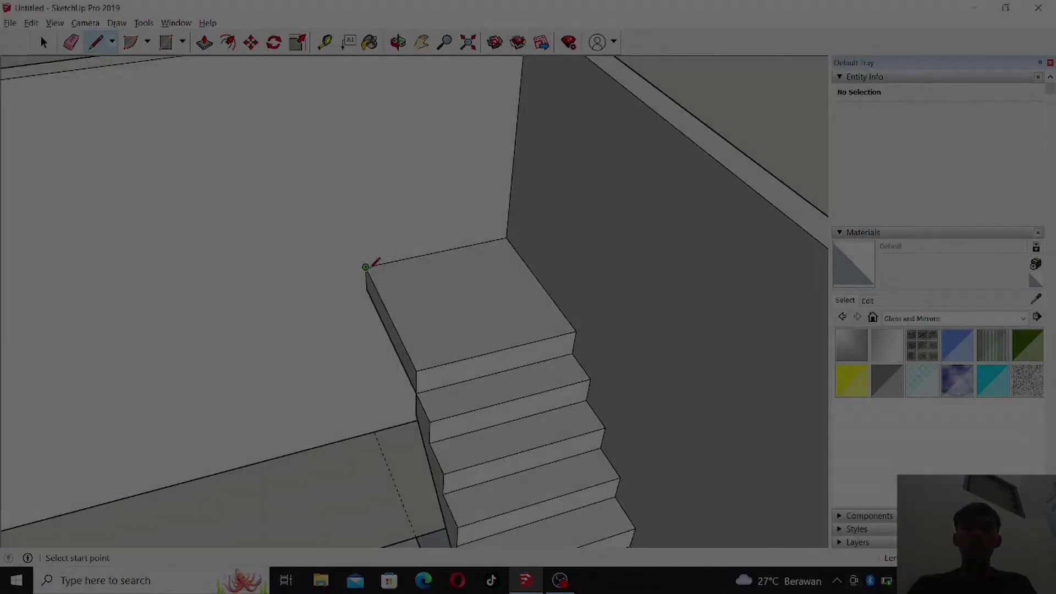